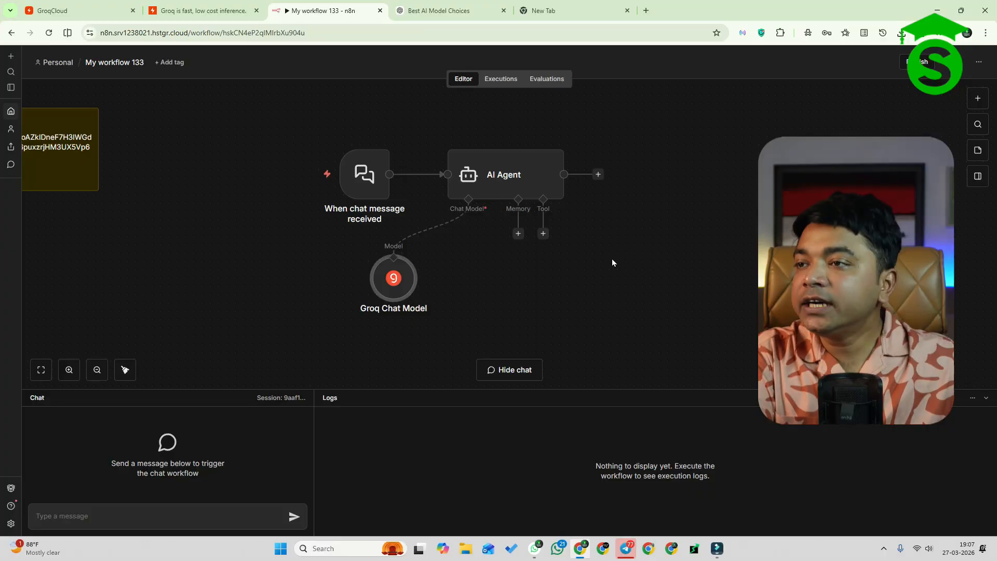
# Step: Detach the existing Groq Chat Model from the AI Agent and delete its node
pyautogui.moveTo(396, 286); pyautogui.dragTo(470, 295)
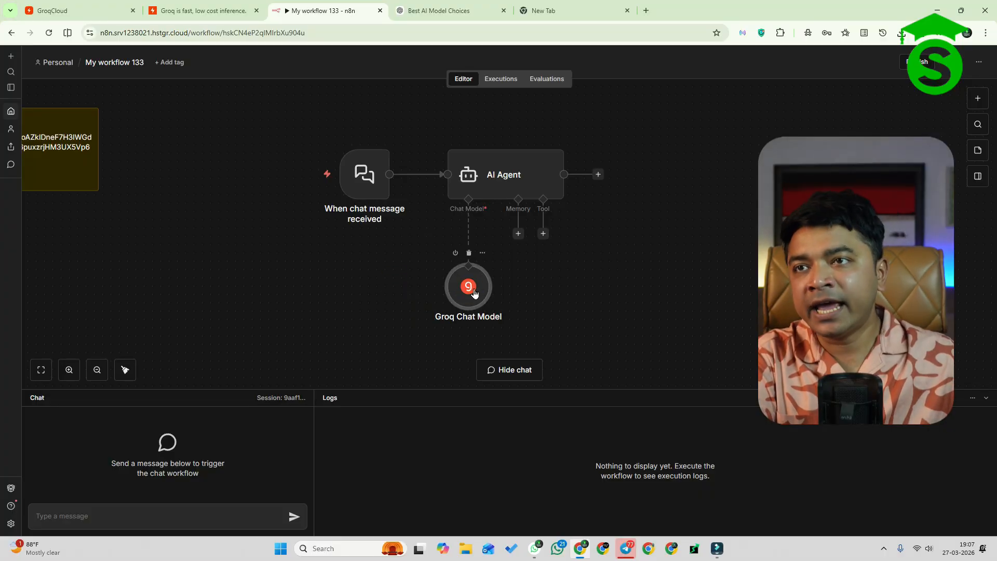
pyautogui.click(469, 233)
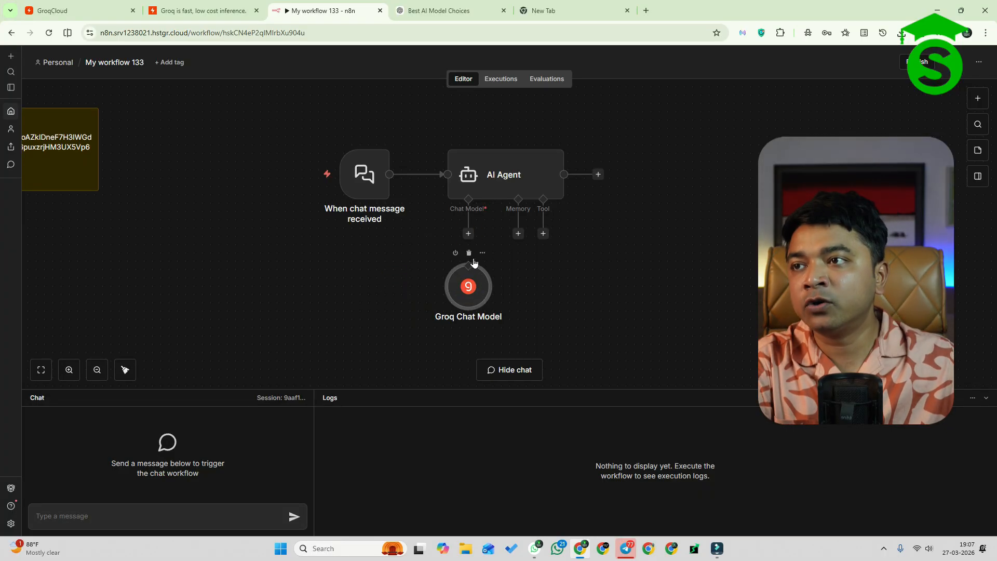
pyautogui.click(469, 254)
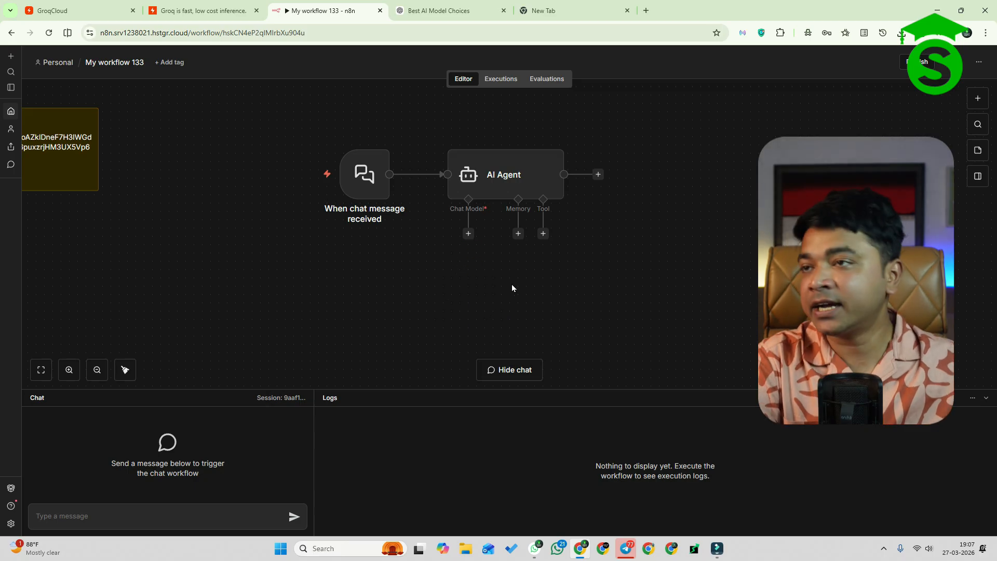
# Step: Shift the chat trigger and AI Agent nodes slightly left and attach a new Groq Chat Model to the agent's chat model input
pyautogui.moveTo(374, 177); pyautogui.dragTo(357, 181)
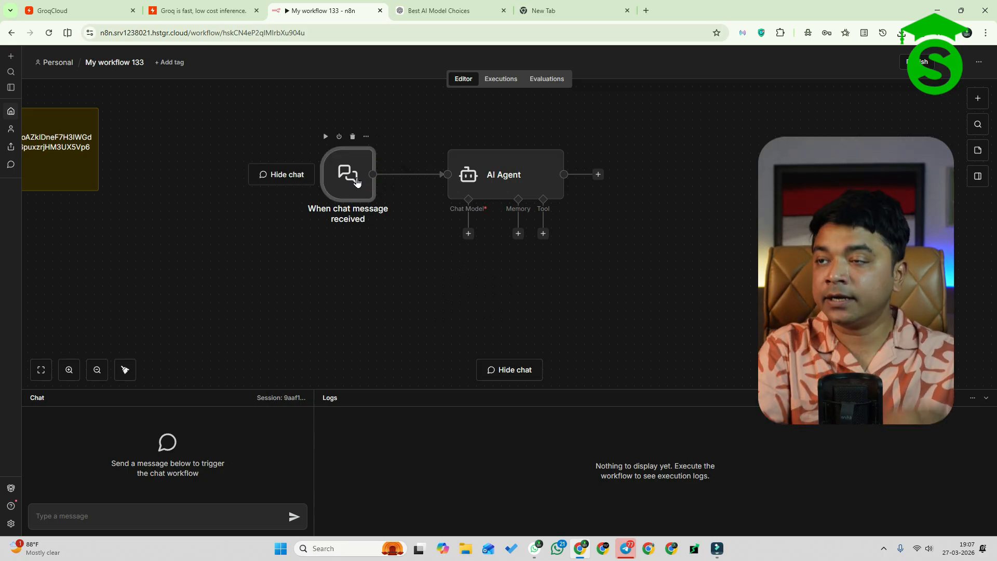
pyautogui.moveTo(523, 175); pyautogui.dragTo(507, 177)
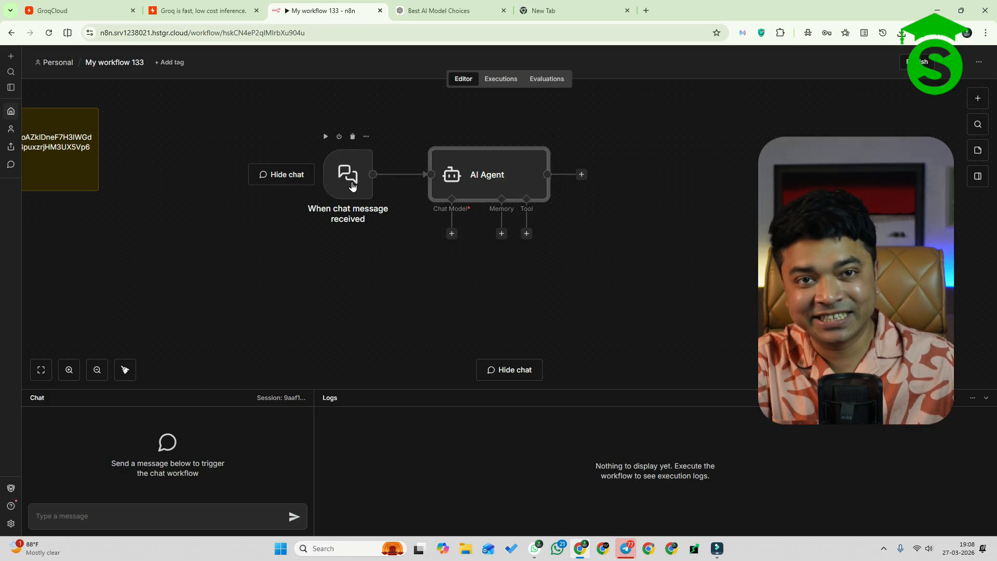
pyautogui.click(452, 234)
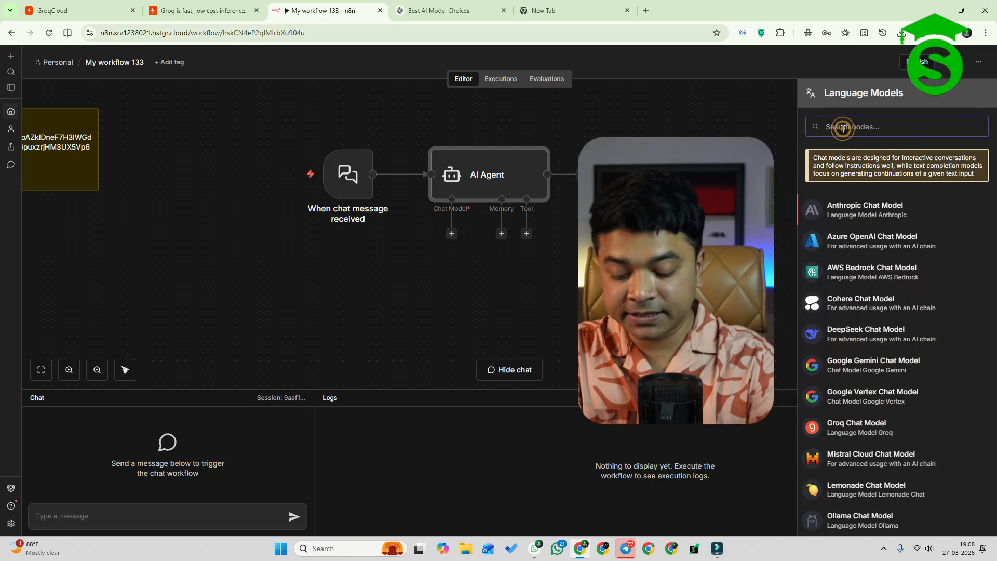
pyautogui.write('groq')
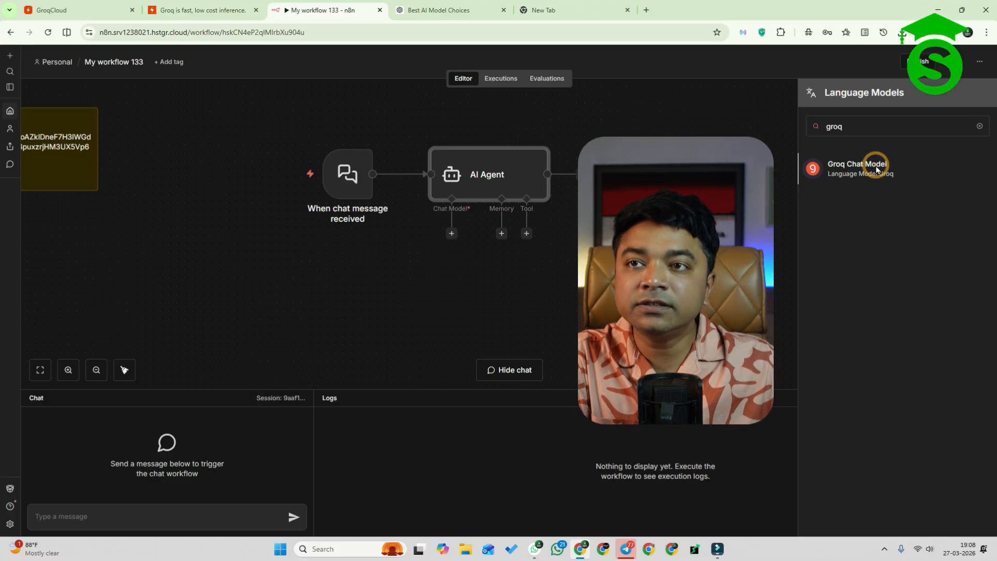
pyautogui.click(473, 187)
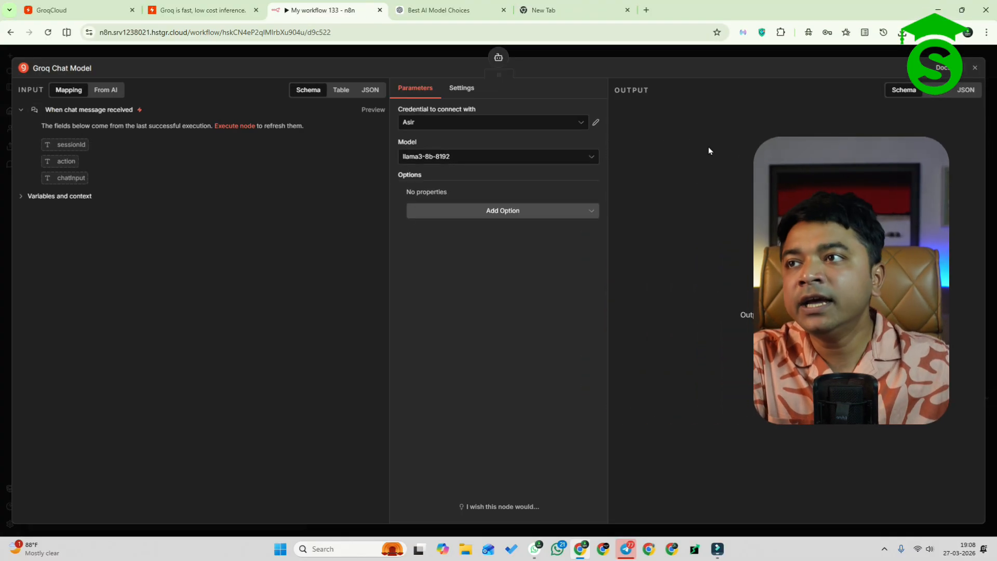
pyautogui.click(579, 52)
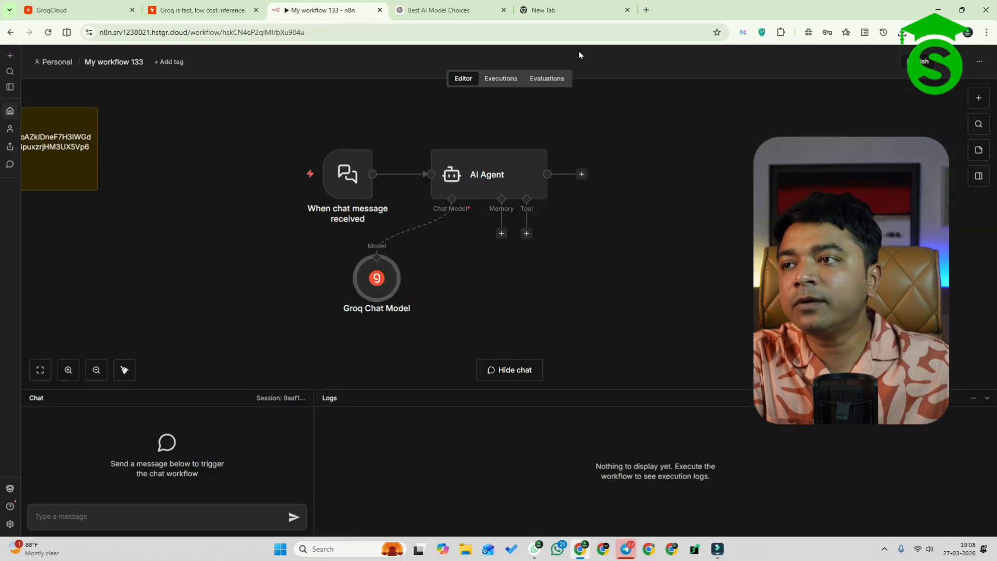
# Step: Open the Groq Chat Model node's settings and start creating a new Groq credential
pyautogui.doubleClick(378, 277)
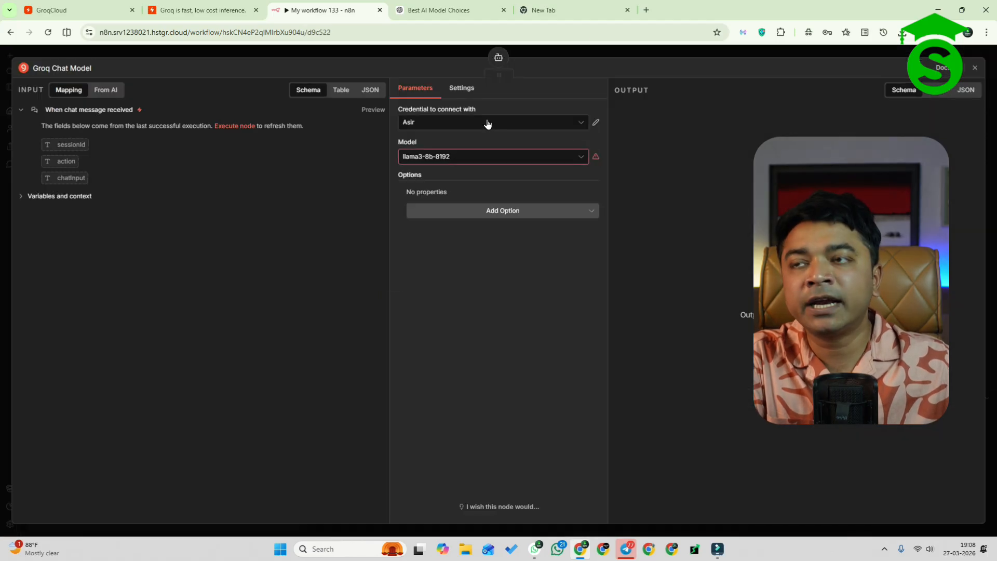
pyautogui.click(488, 124)
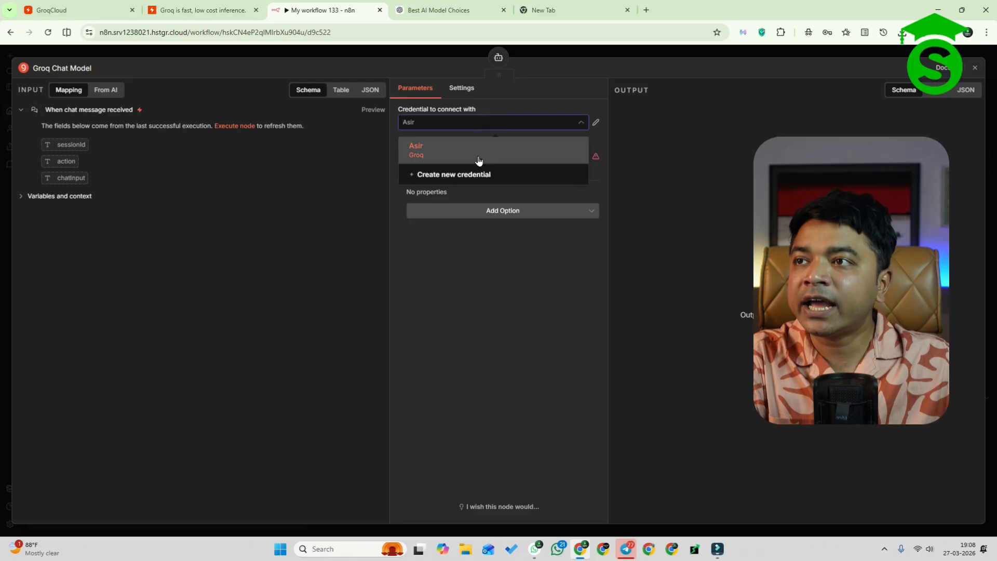
pyautogui.click(467, 180)
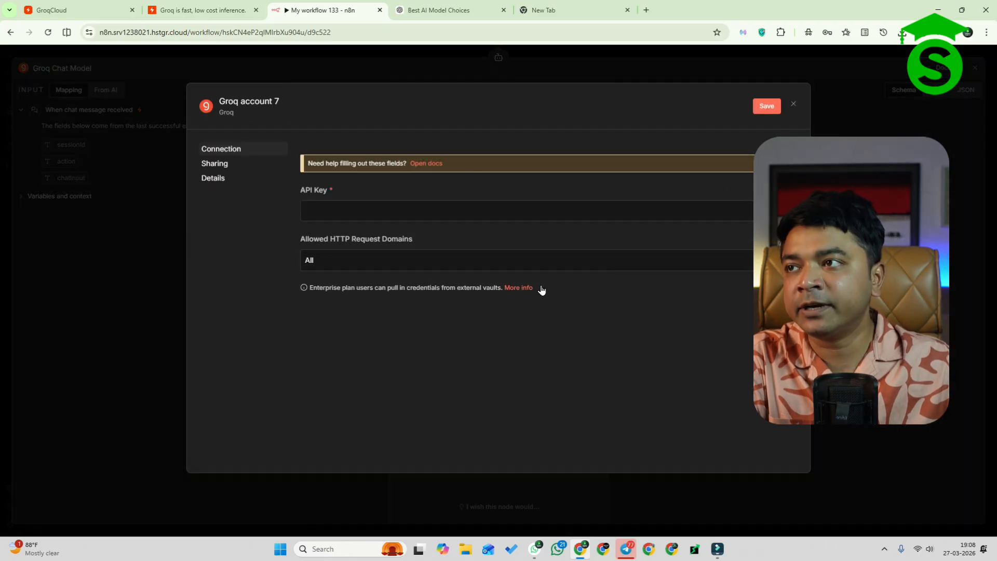
# Step: Try to paste an API key into the new Groq credential's API Key field
pyautogui.hotkey('ctrl', 'v')
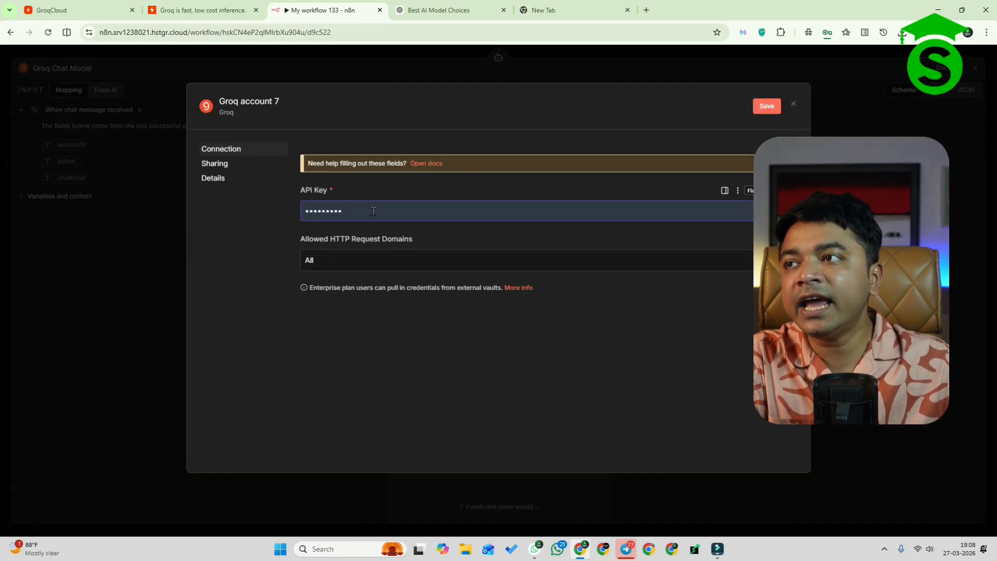
pyautogui.moveTo(373, 211); pyautogui.dragTo(288, 204)
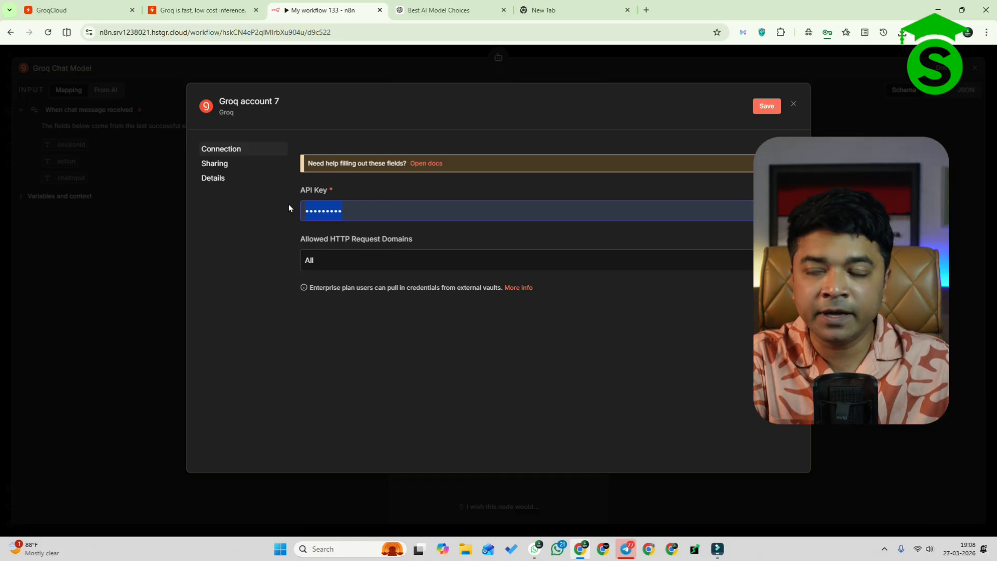
pyautogui.click(365, 209)
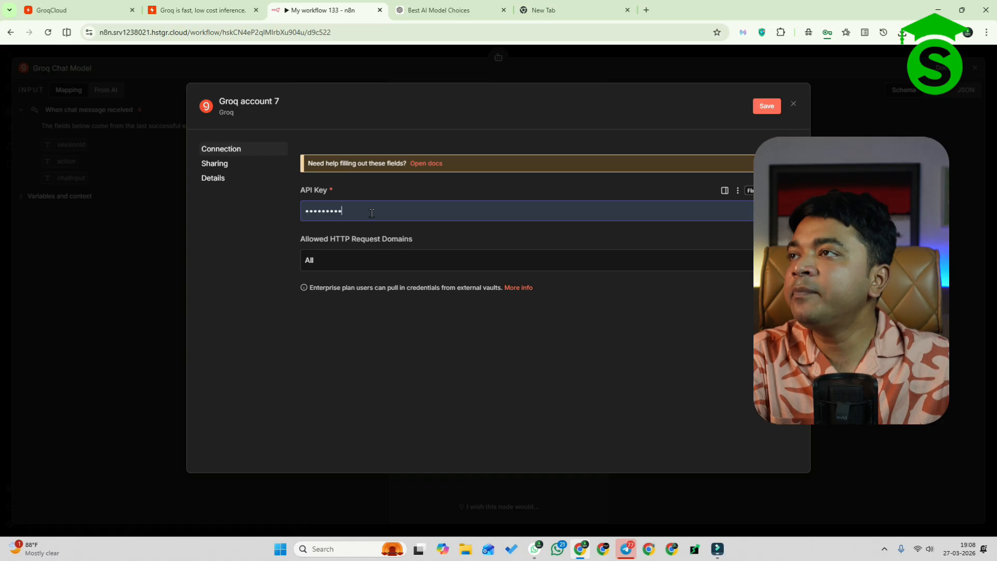
# Step: Switch to the Groq website and open the API Keys page of its developer console
pyautogui.click(115, 9)
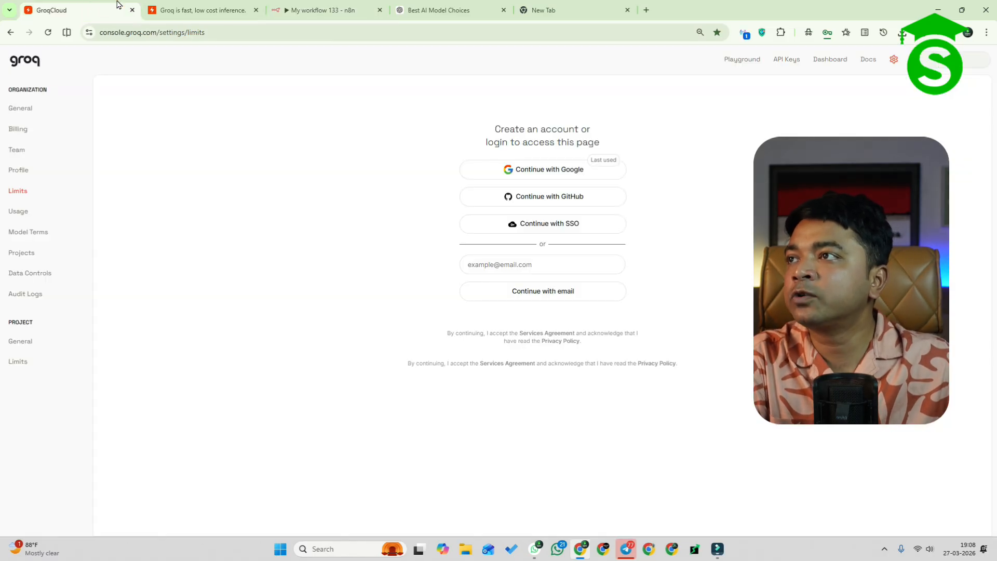
pyautogui.click(179, 7)
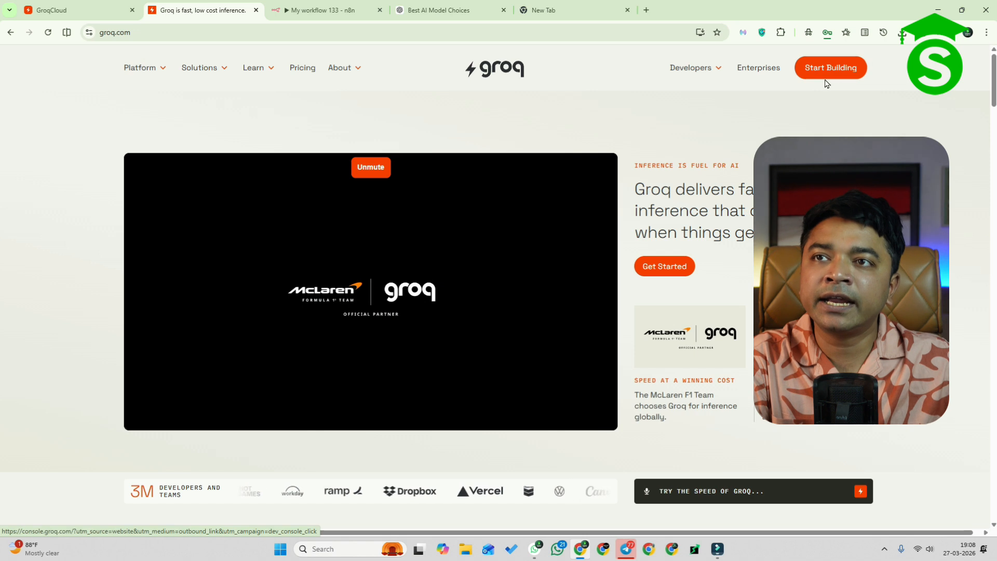
pyautogui.click(823, 79)
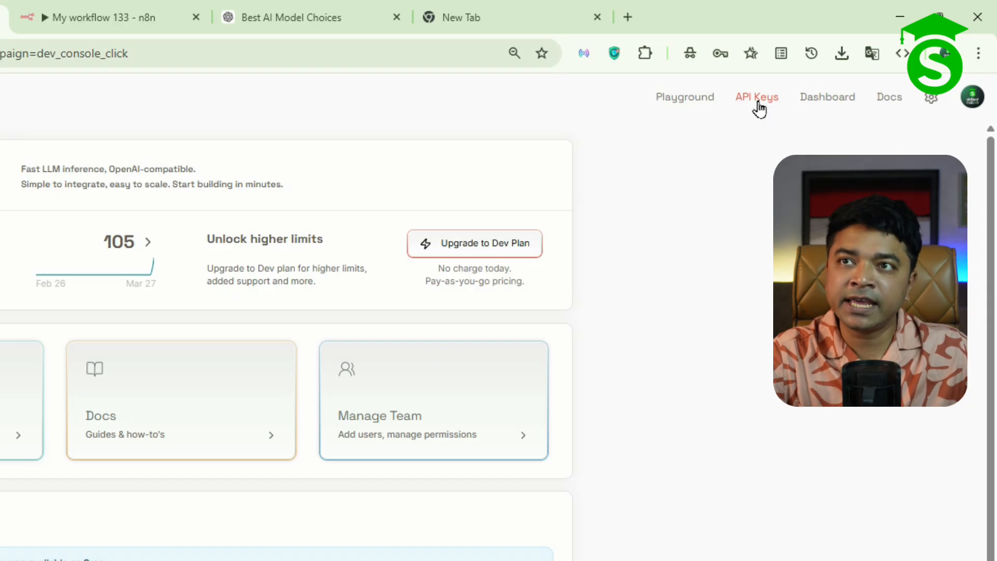
pyautogui.click(758, 108)
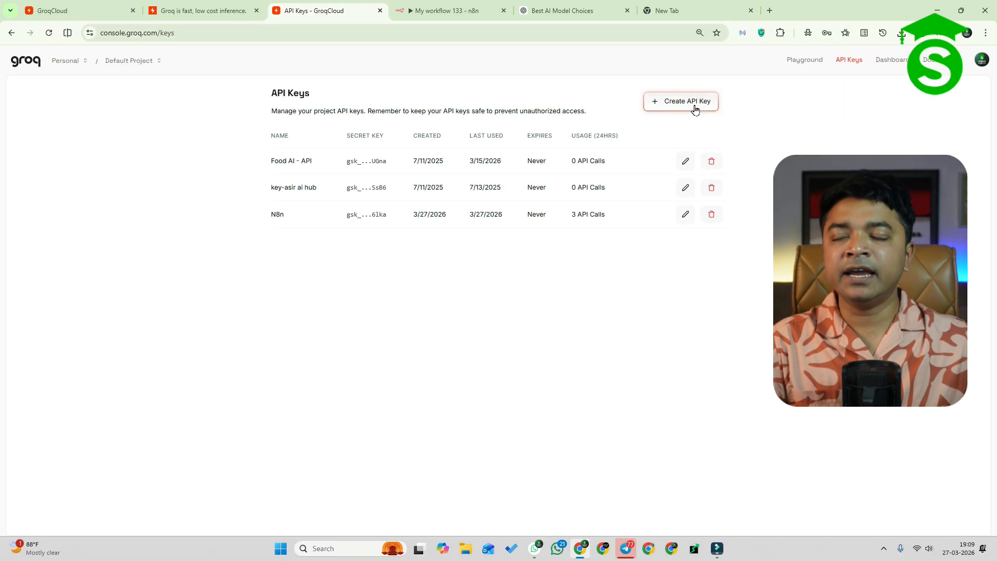
# Step: Create a Groq API key with no expiration, named with the owner's first name plus "youtube video", passing the human verification
pyautogui.click(695, 104)
pyautogui.click(422, 255)
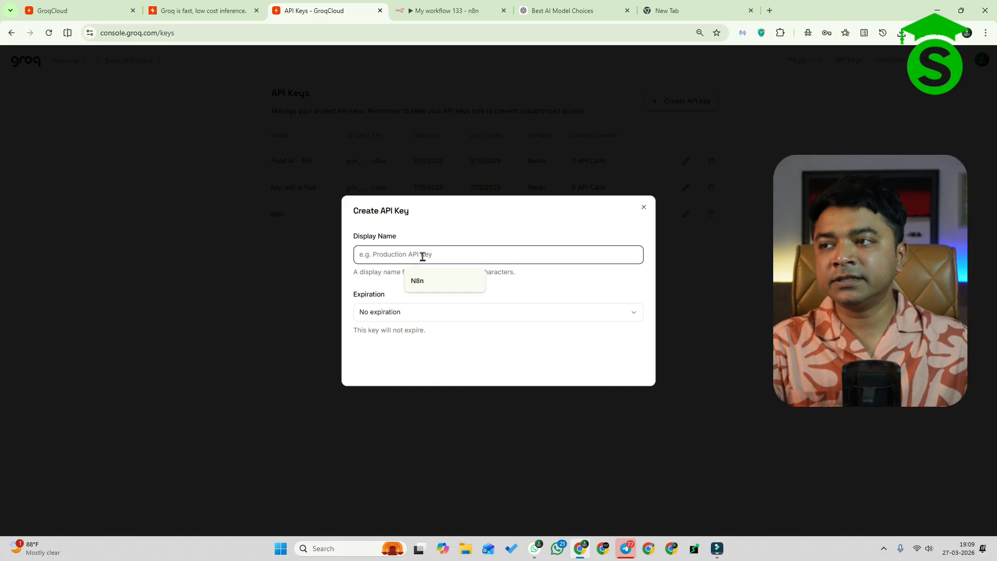
pyautogui.write('asir')
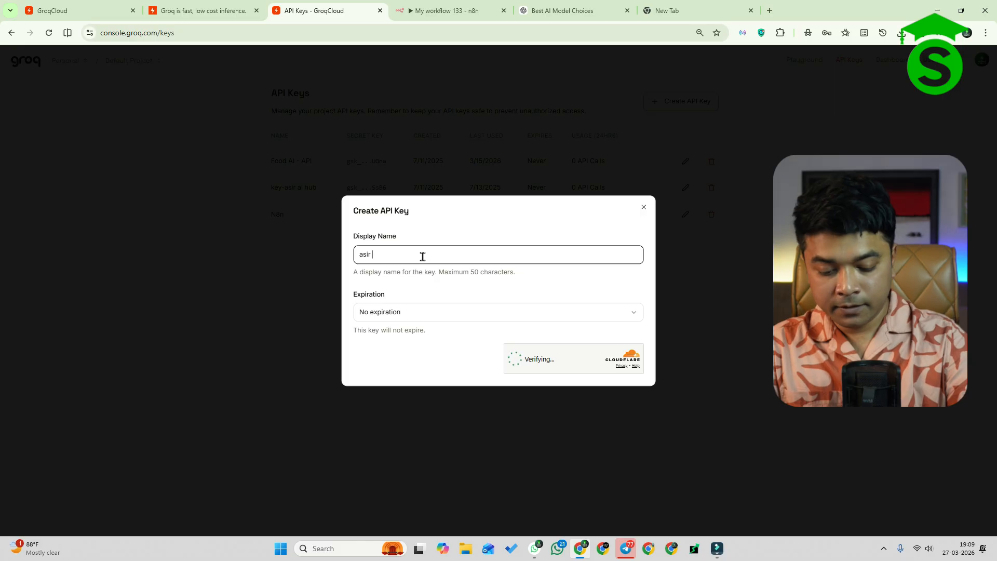
pyautogui.write(' youtube video')
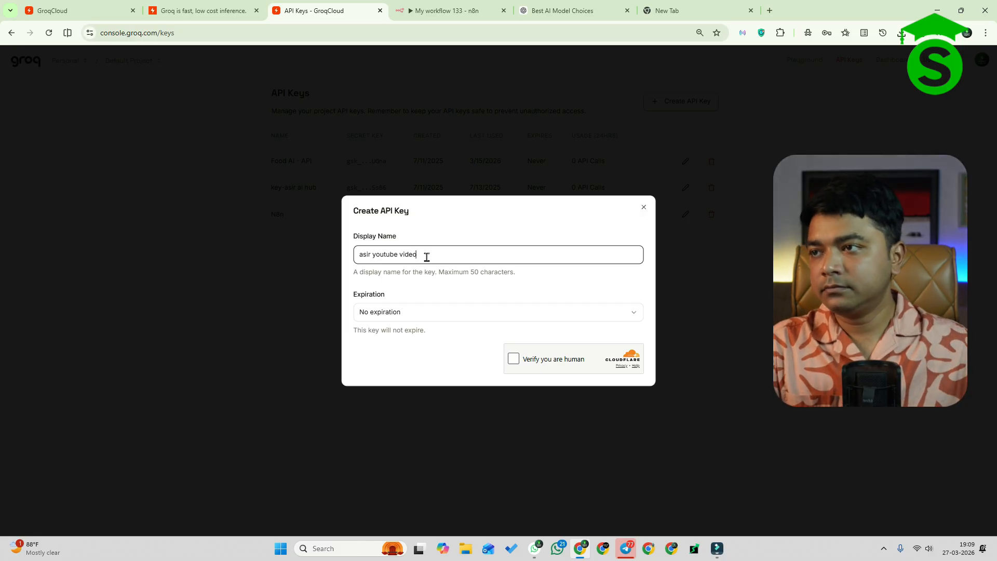
pyautogui.click(446, 313)
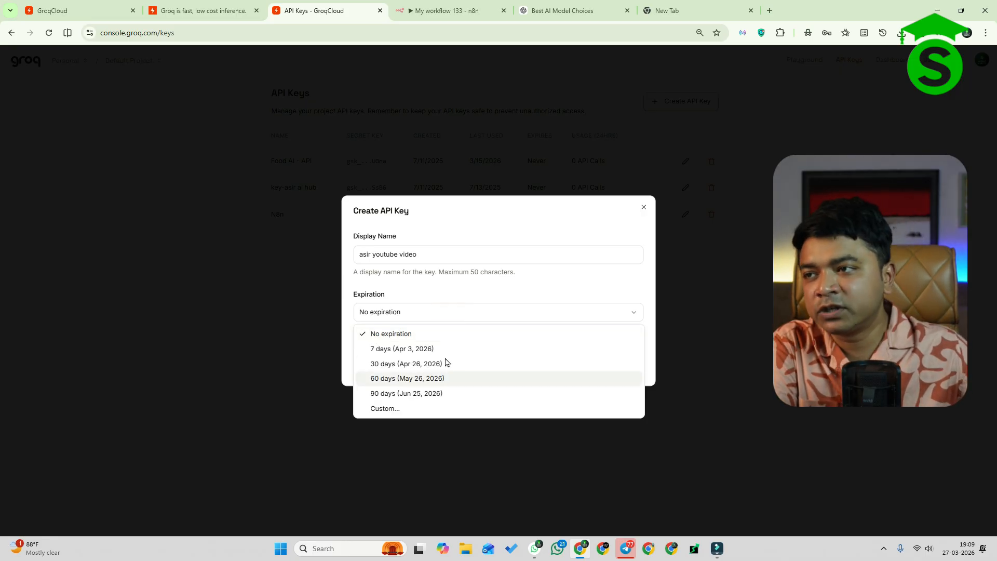
pyautogui.click(446, 293)
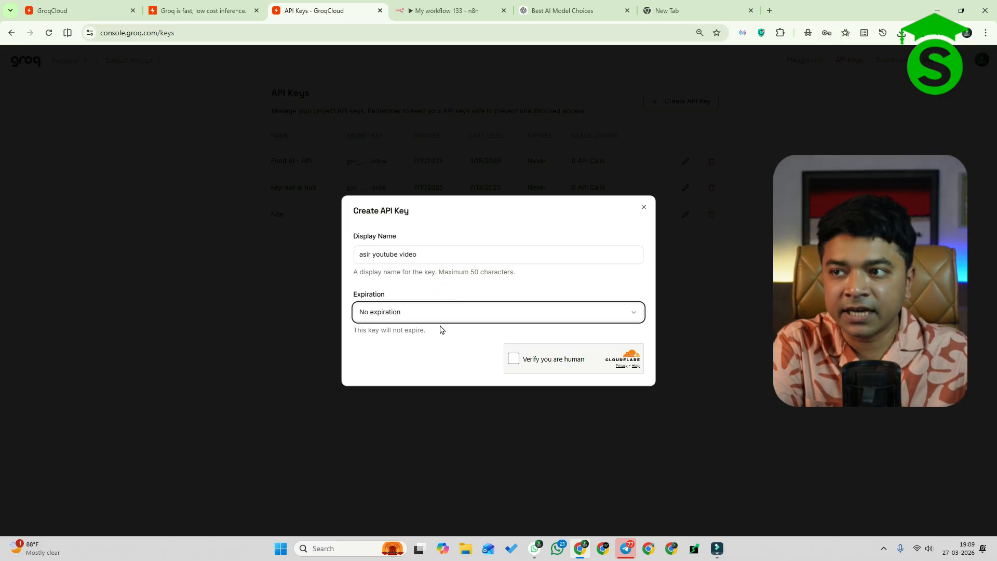
pyautogui.click(514, 359)
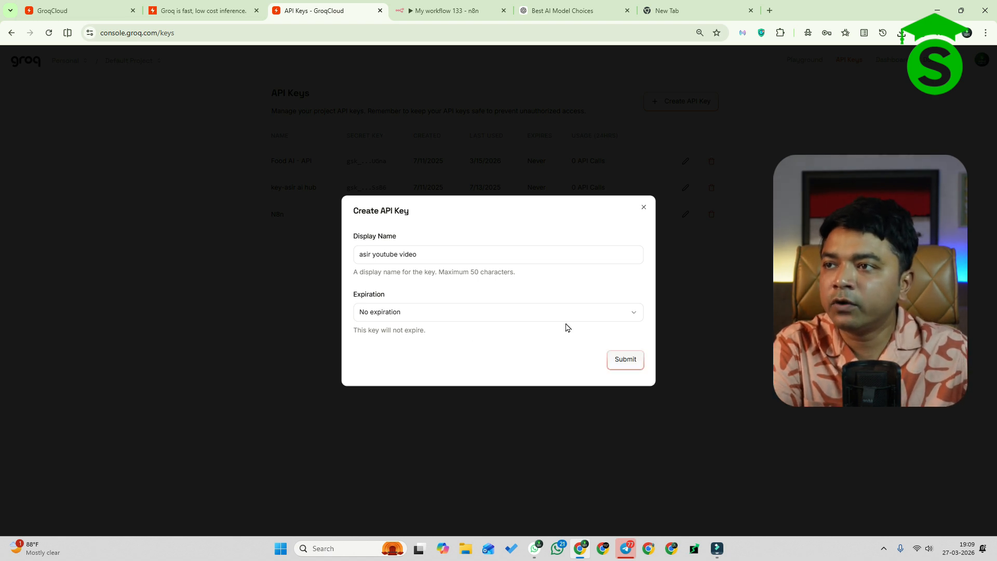
pyautogui.click(628, 360)
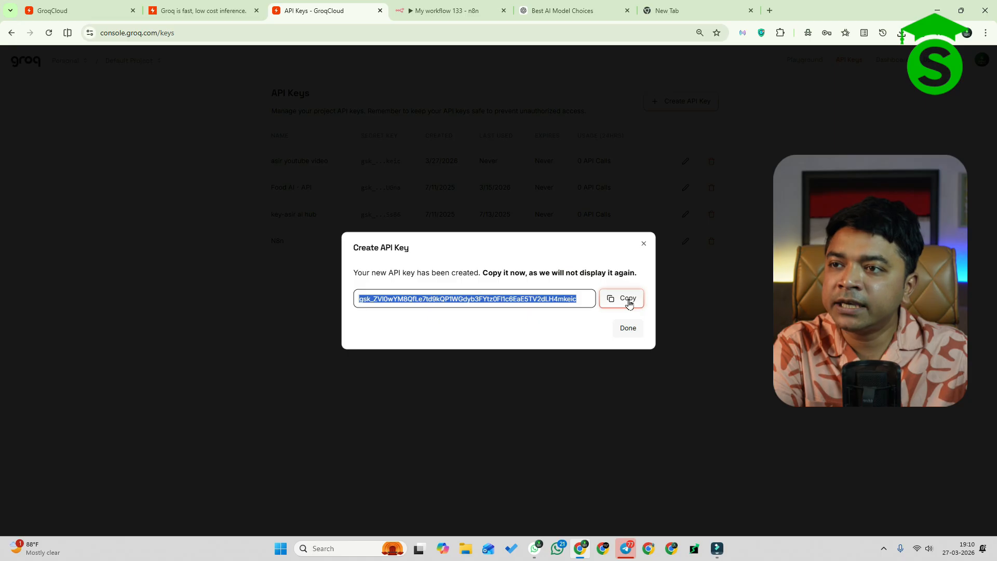
# Step: Copy the new Groq API key and paste it into the API Key field of the n8n credential, replacing the existing entry
pyautogui.click(630, 303)
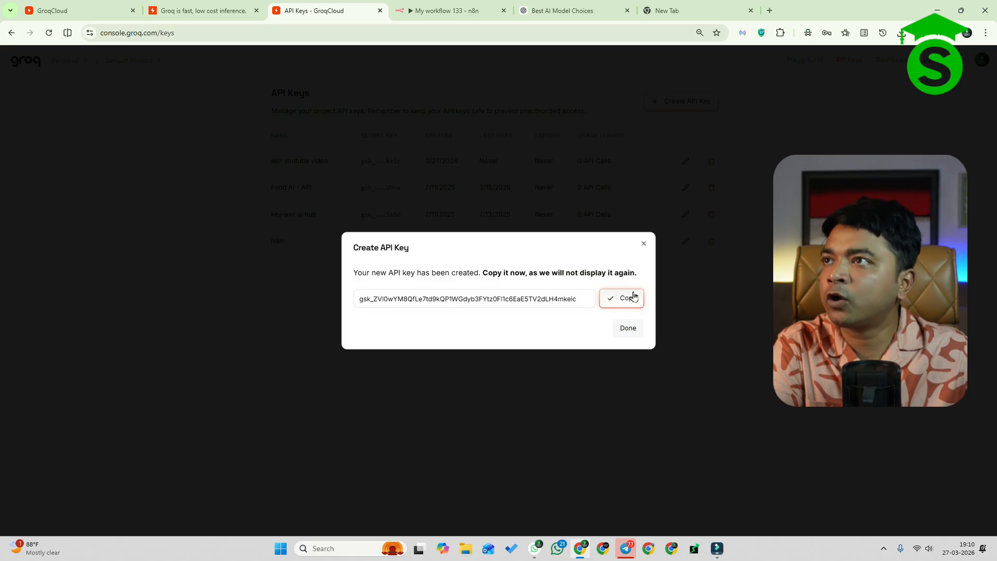
pyautogui.click(419, 6)
pyautogui.click(364, 207)
pyautogui.doubleClick(341, 211)
pyautogui.rightClick(329, 208)
pyautogui.click(363, 312)
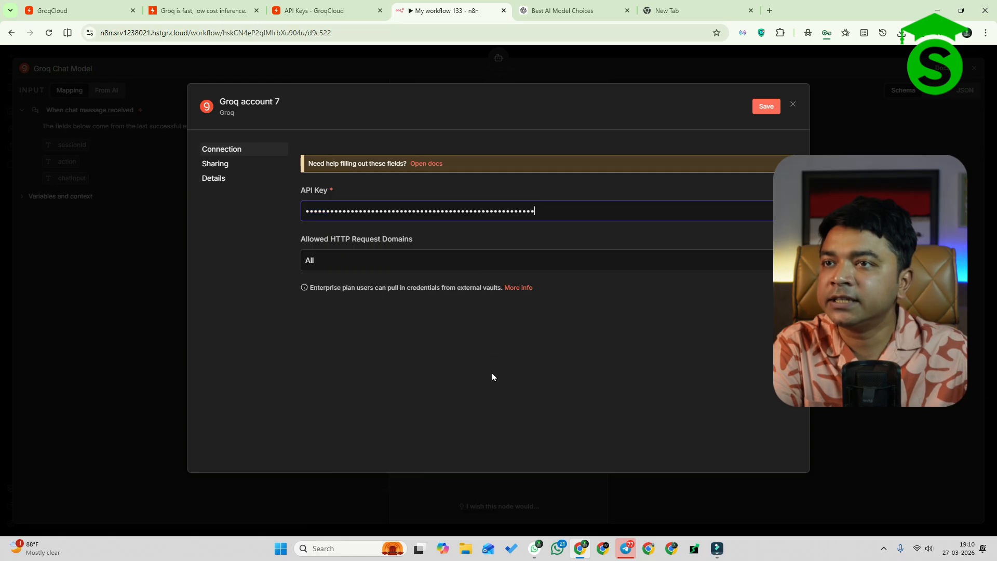
# Step: Save the Groq credential, close its dialog and dismiss the browser's offer to save a password
pyautogui.moveTo(490, 288); pyautogui.dragTo(494, 287)
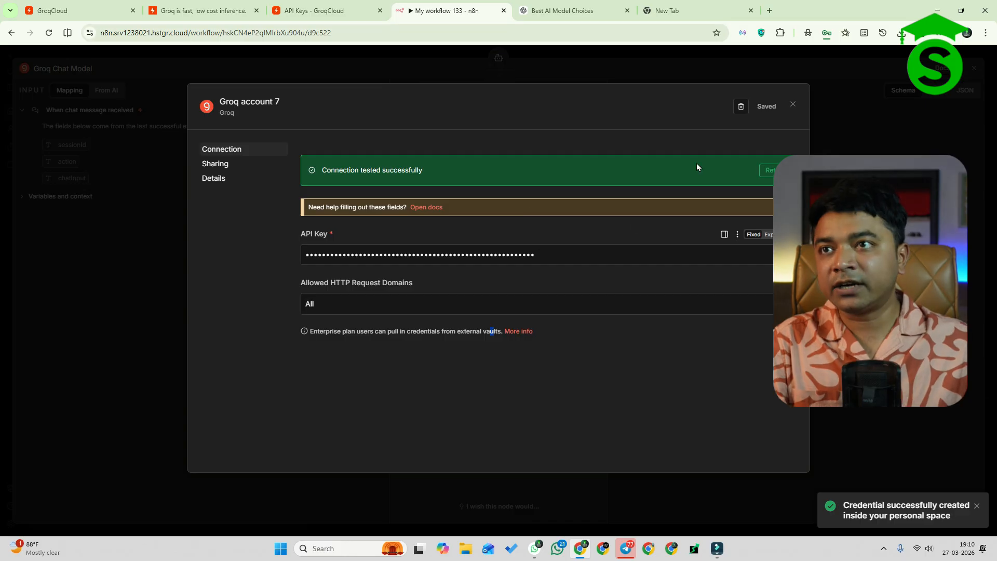
pyautogui.click(794, 106)
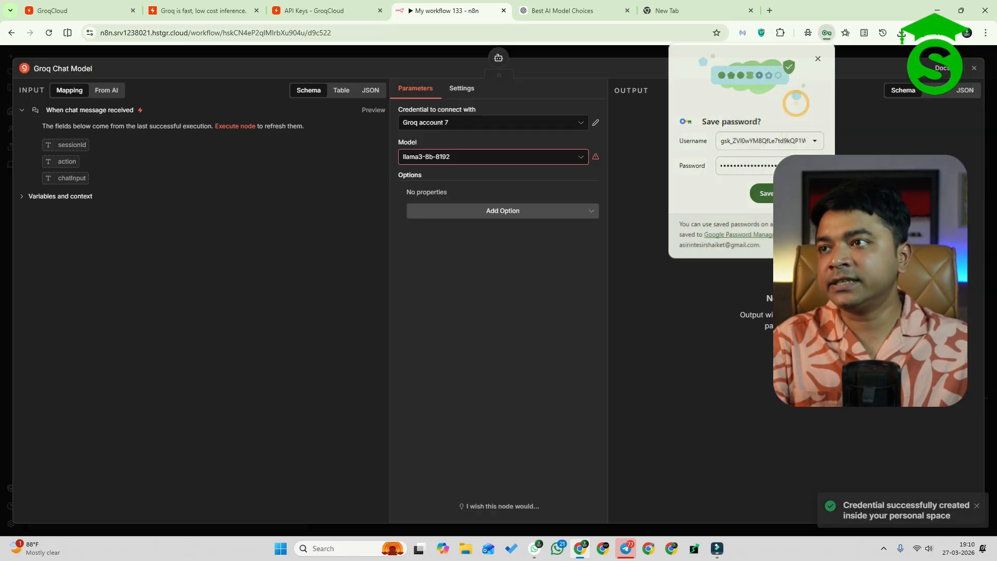
pyautogui.click(818, 57)
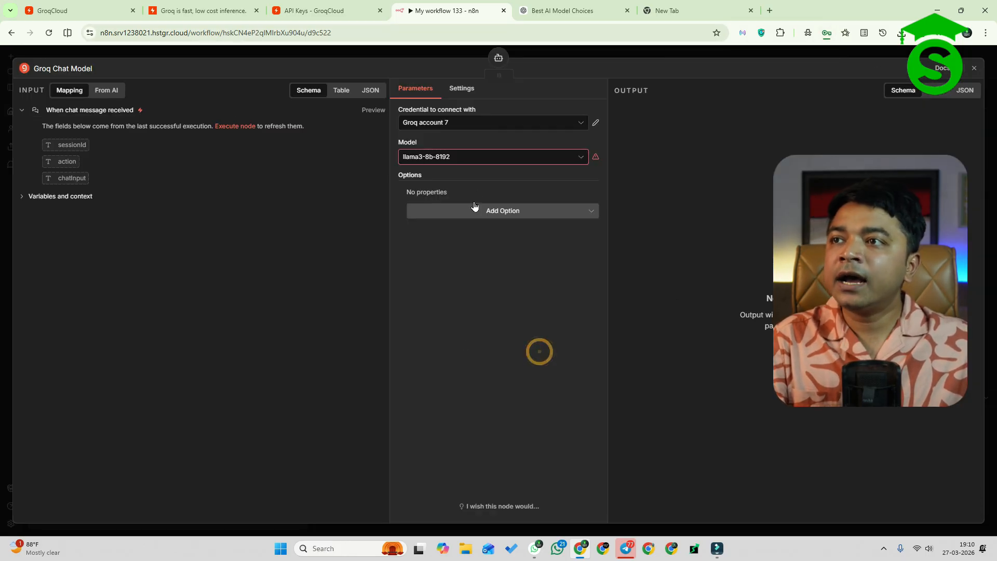
# Step: Examine the models available for the Groq Chat Model node and close the list without choosing one
pyautogui.click(474, 162)
pyautogui.scroll(-10, 501, 252)
pyautogui.scroll(8, 530, 281)
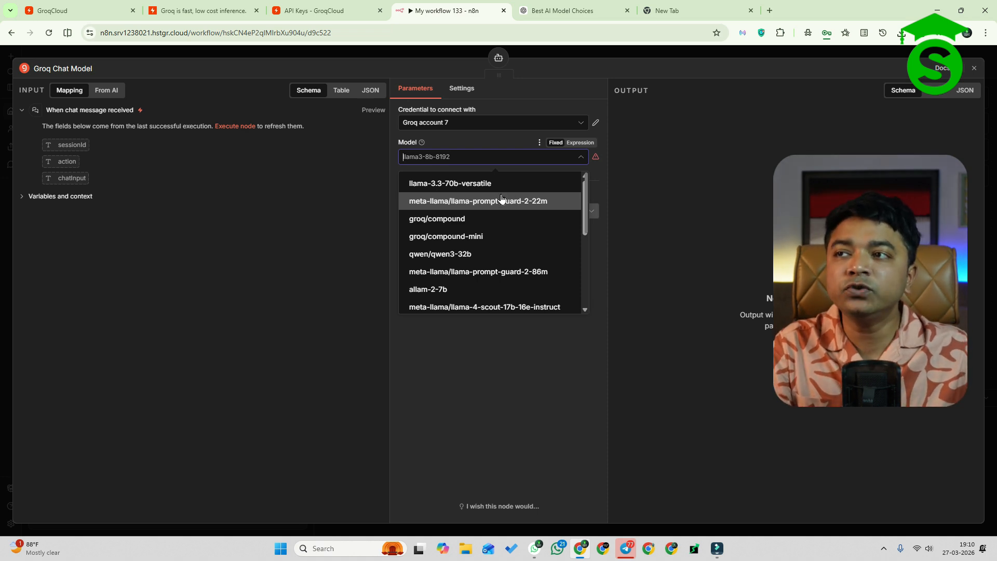
pyautogui.click(509, 409)
# Step: Switch back to the Groq console and finish the API key creation dialog
pyautogui.click(332, 11)
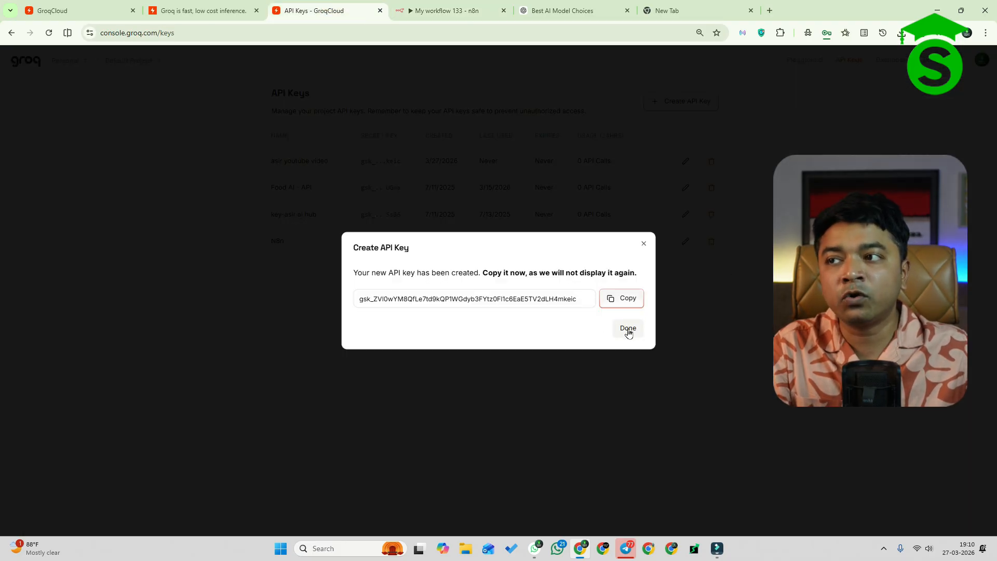
pyautogui.doubleClick(537, 299)
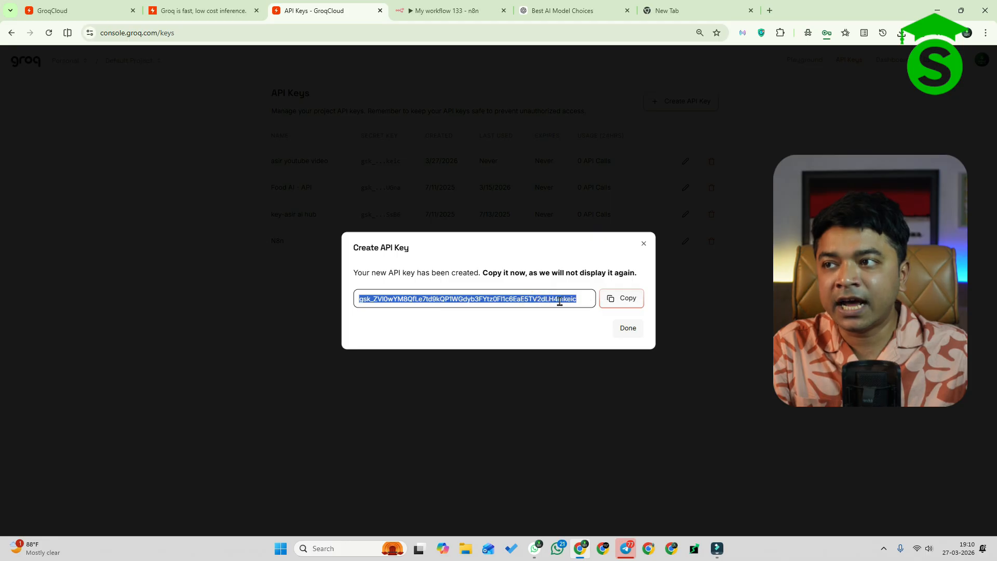
pyautogui.click(507, 296)
pyautogui.click(627, 327)
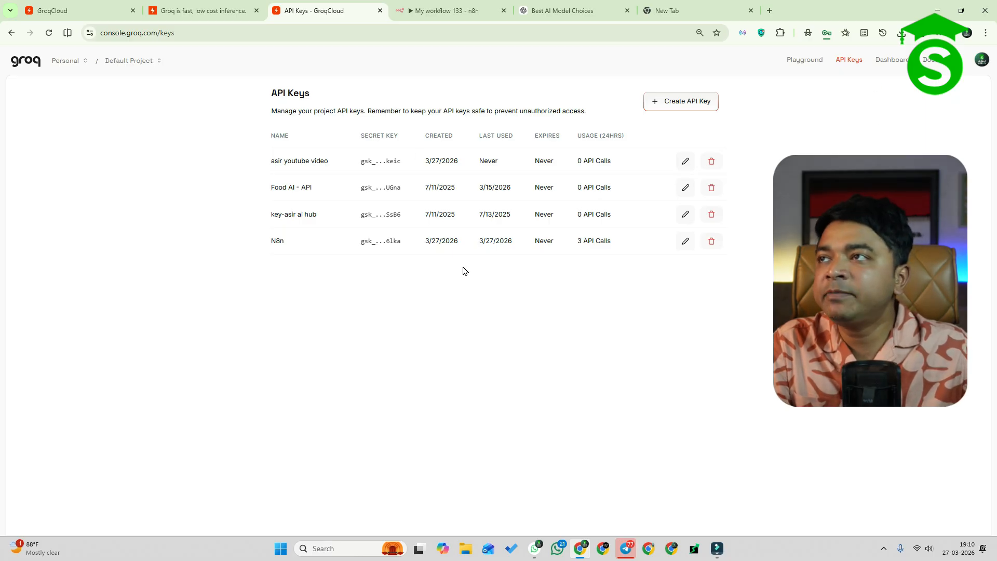
# Step: Switch to the n8n workflow and look through the models offered for the Groq Chat Model node
pyautogui.click(408, 9)
pyautogui.click(486, 159)
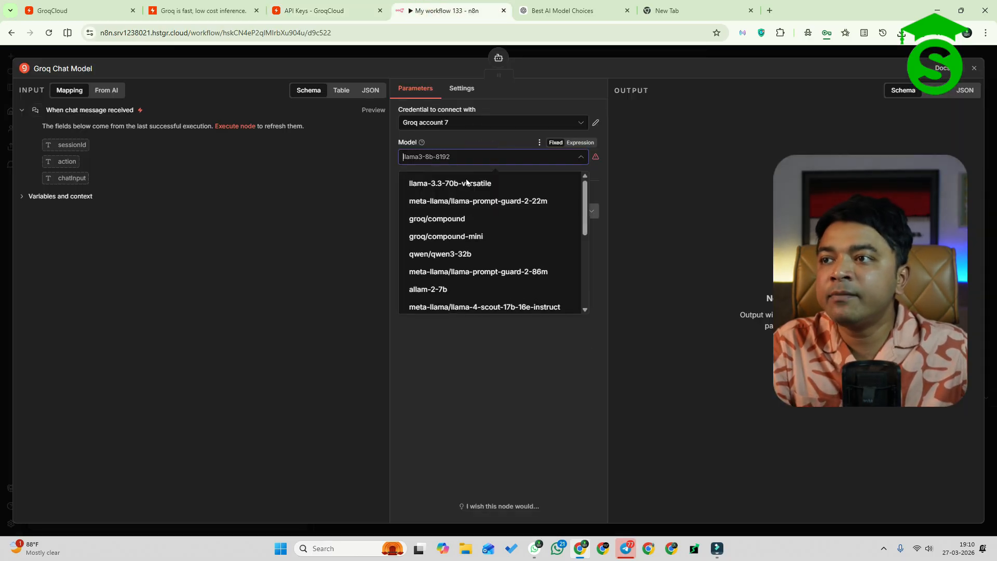
pyautogui.scroll(-5, 515, 285)
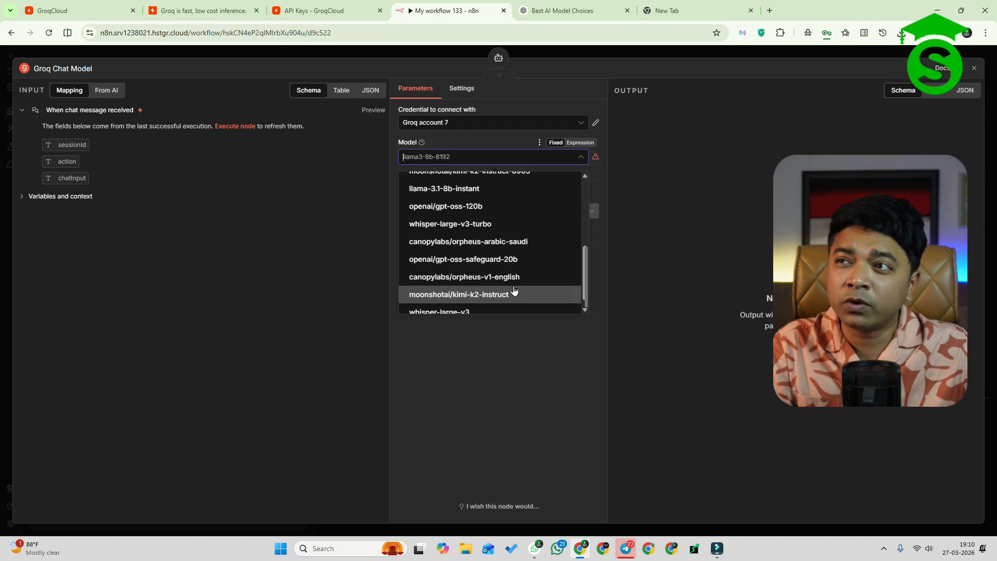
pyautogui.scroll(5, 513, 290)
# Step: Switch back to the Groq console, open the organization's Limits settings and review the rate limits for all models
pyautogui.click(335, 6)
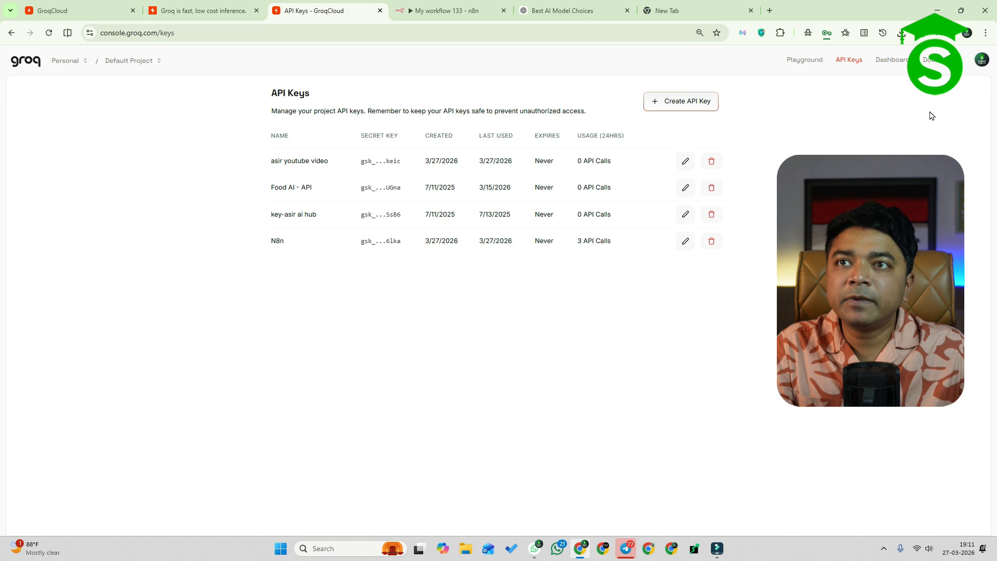
pyautogui.click(960, 60)
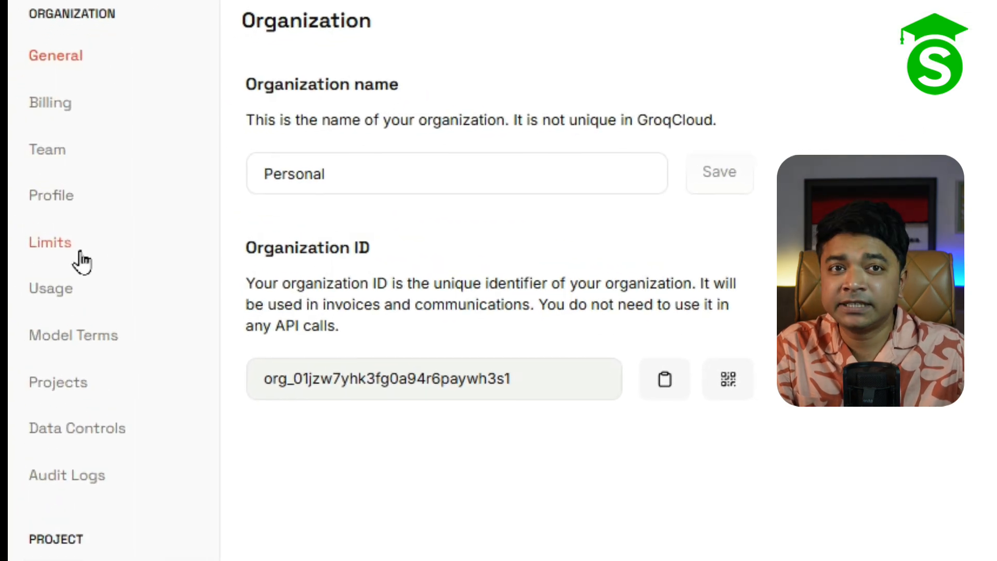
pyautogui.click(79, 258)
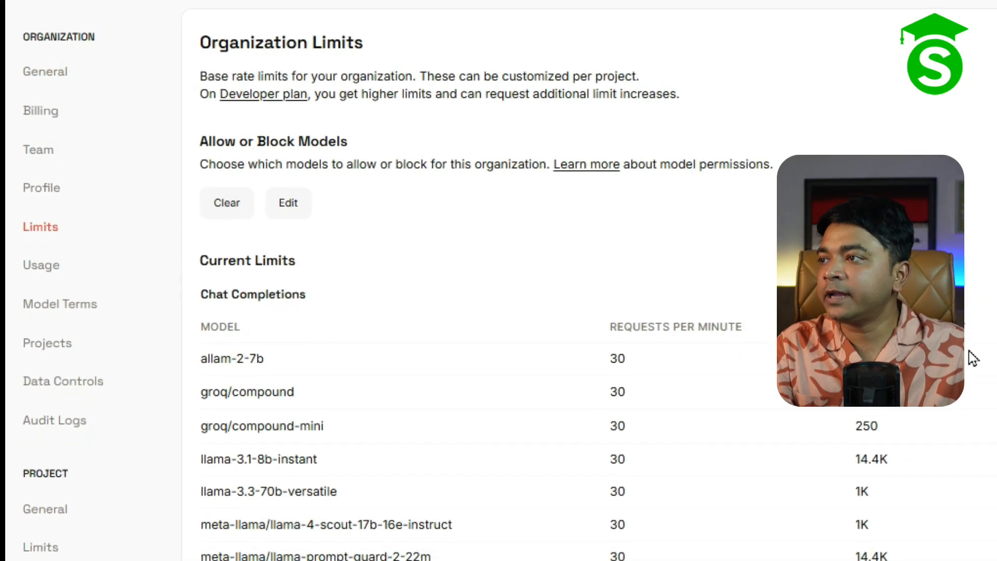
pyautogui.scroll(-5, 454, 383)
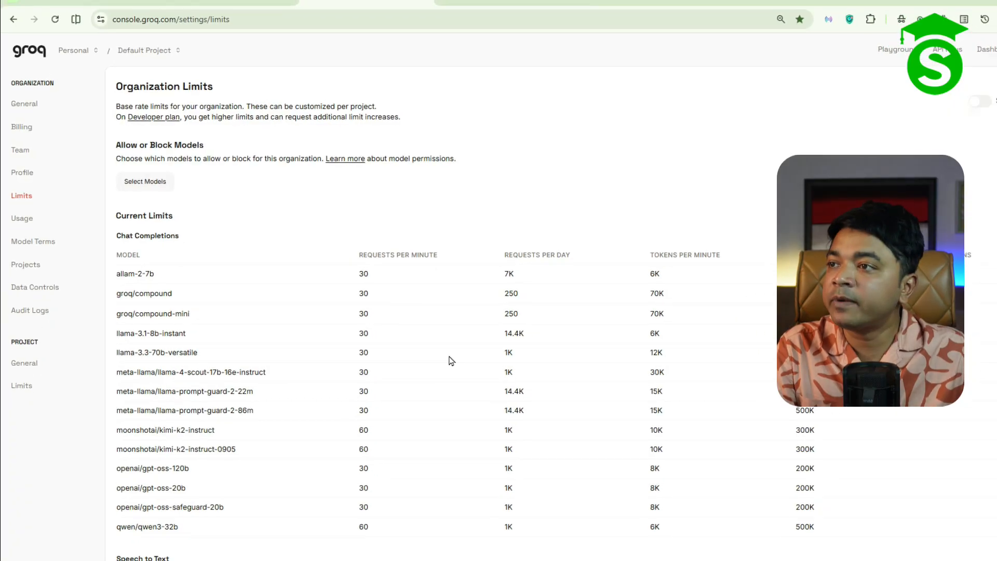
pyautogui.scroll(-3, 172, 311)
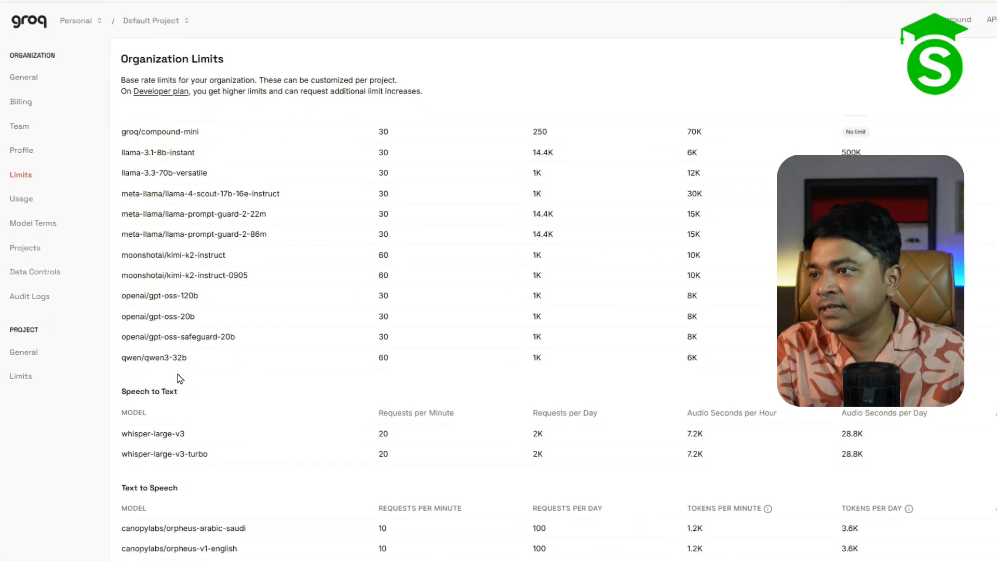
pyautogui.scroll(5, 180, 378)
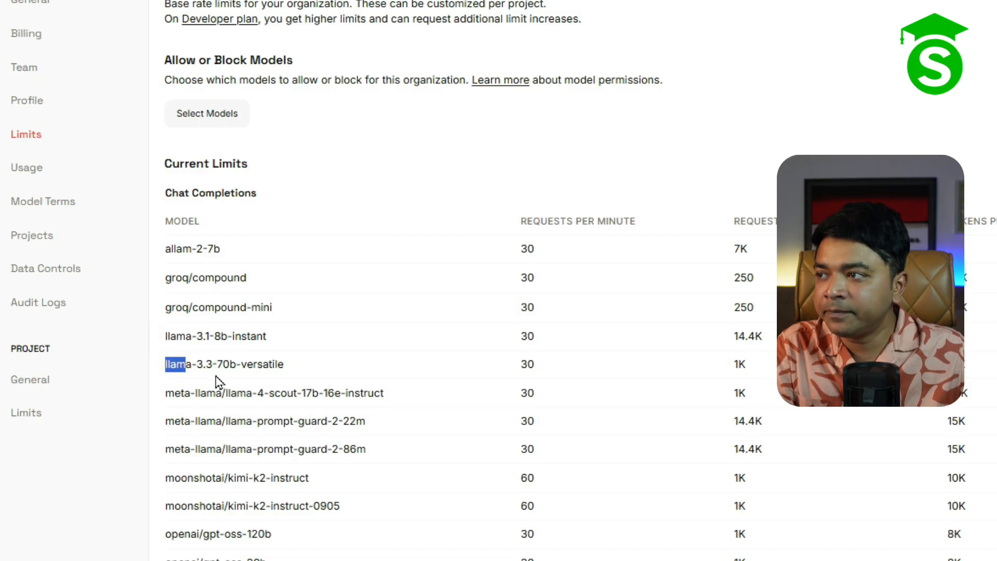
# Step: Compare the requests-per-day limits of the llama-3.3-70b-versatile and llama-3.1-8b-instant models
pyautogui.moveTo(316, 367); pyautogui.dragTo(246, 368)
pyautogui.click(174, 367)
pyautogui.click(247, 367)
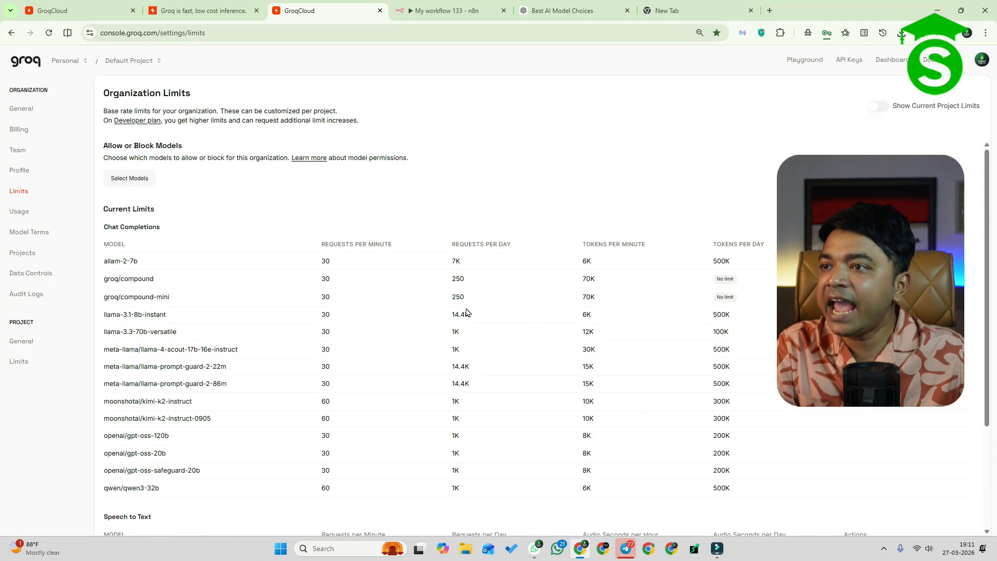
pyautogui.moveTo(106, 334); pyautogui.dragTo(206, 338)
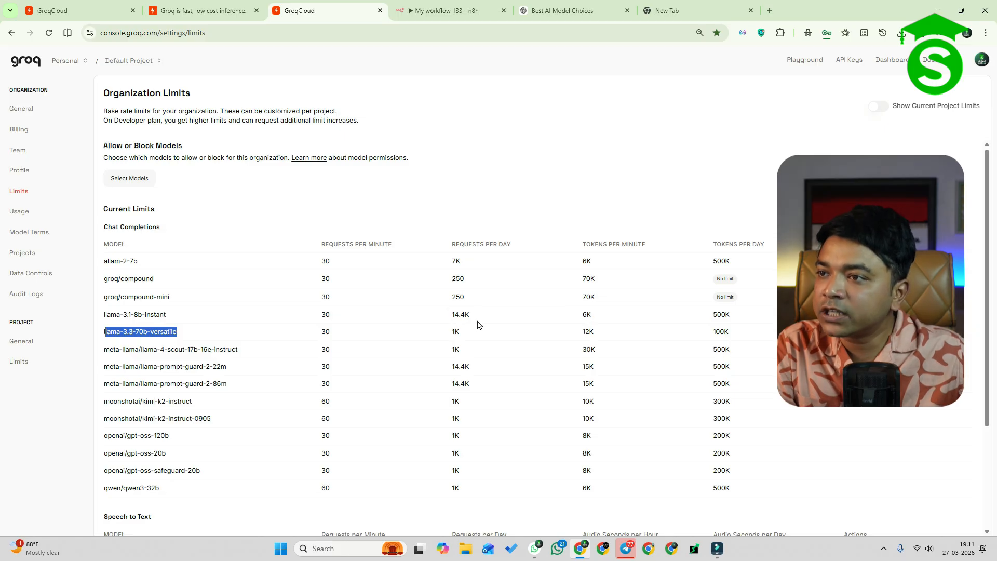
pyautogui.doubleClick(455, 332)
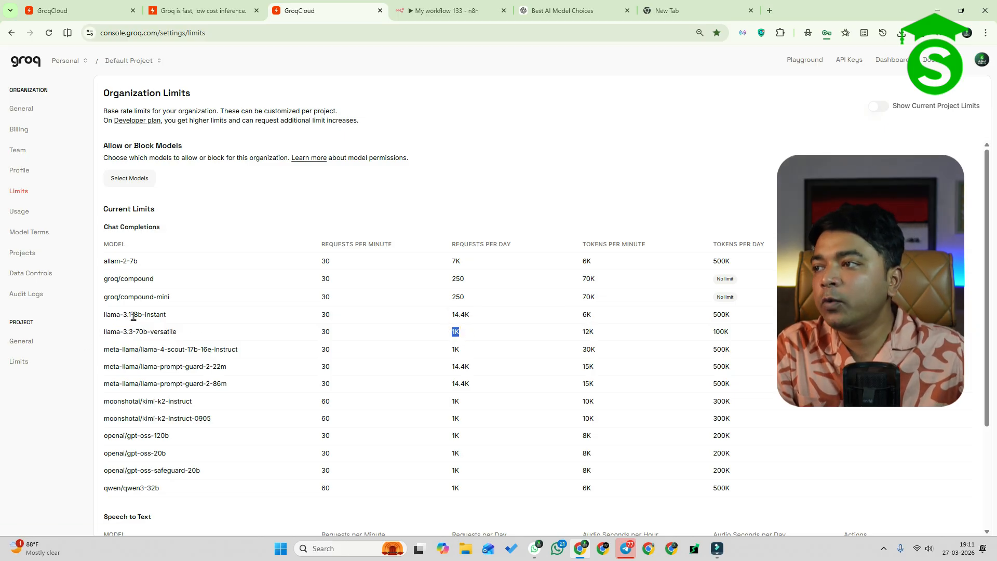
pyautogui.moveTo(103, 316); pyautogui.dragTo(135, 318)
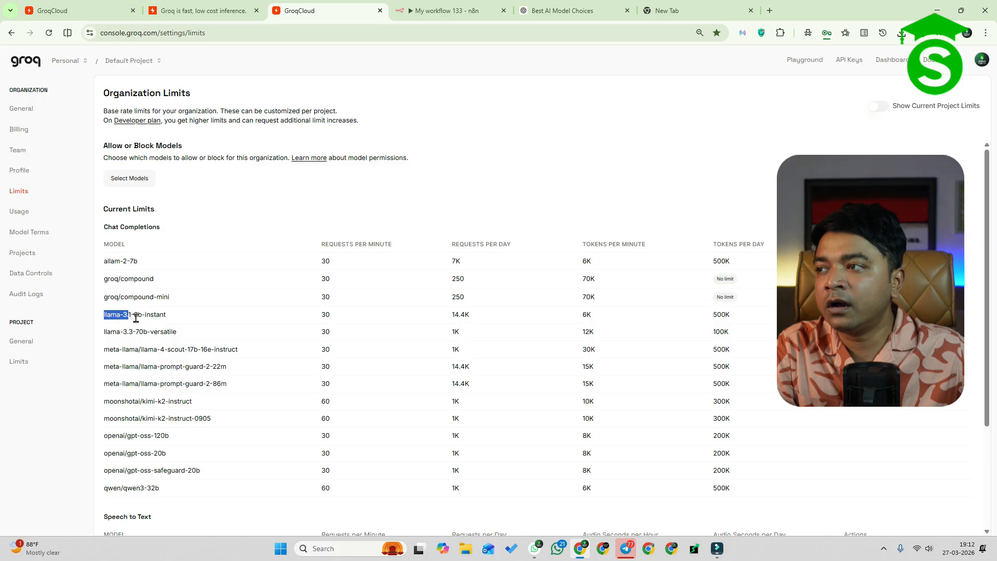
pyautogui.click(135, 318)
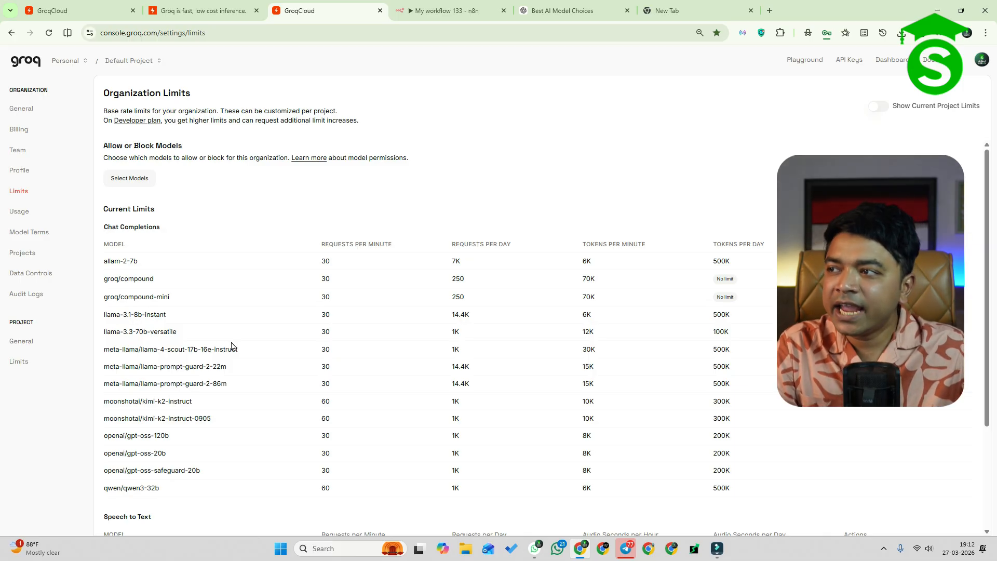
pyautogui.moveTo(478, 318); pyautogui.dragTo(443, 318)
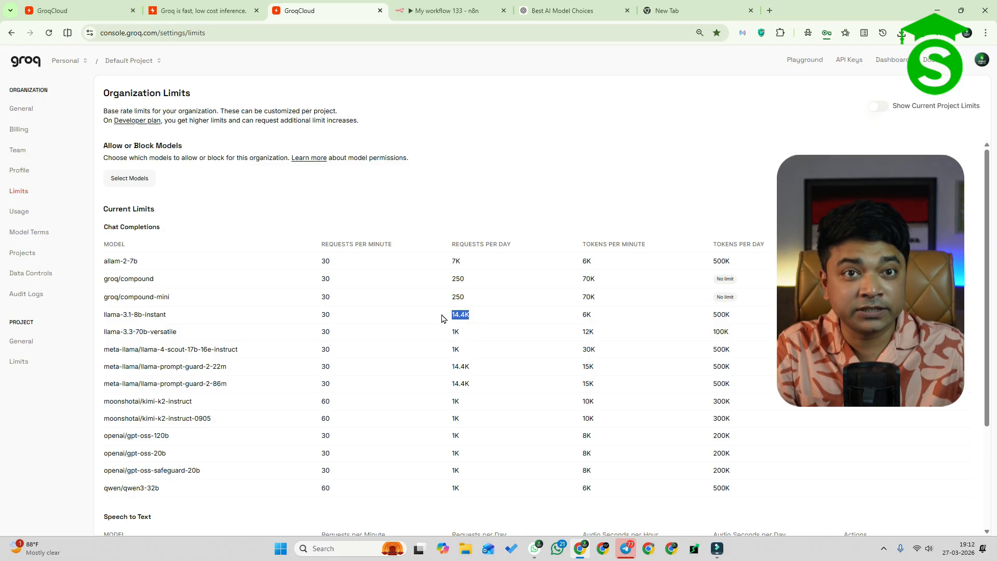
pyautogui.click(443, 318)
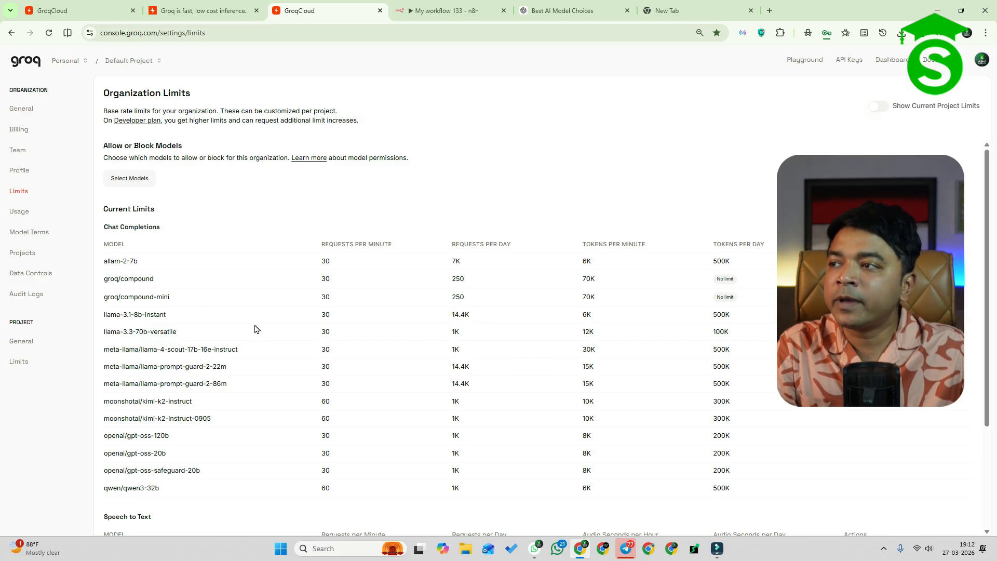
# Step: Compare the tokens-per-minute and tokens-per-day limits of llama-3.1-8b-instant and llama-3.3-70b-versatile
pyautogui.moveTo(136, 332); pyautogui.dragTo(163, 333)
pyautogui.click(143, 331)
pyautogui.click(143, 334)
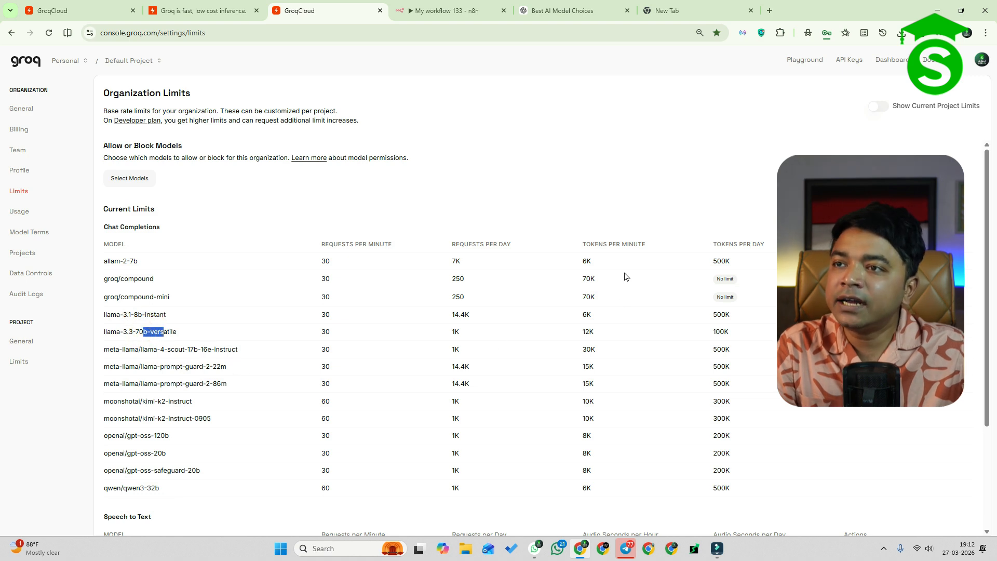
pyautogui.moveTo(595, 246); pyautogui.dragTo(642, 248)
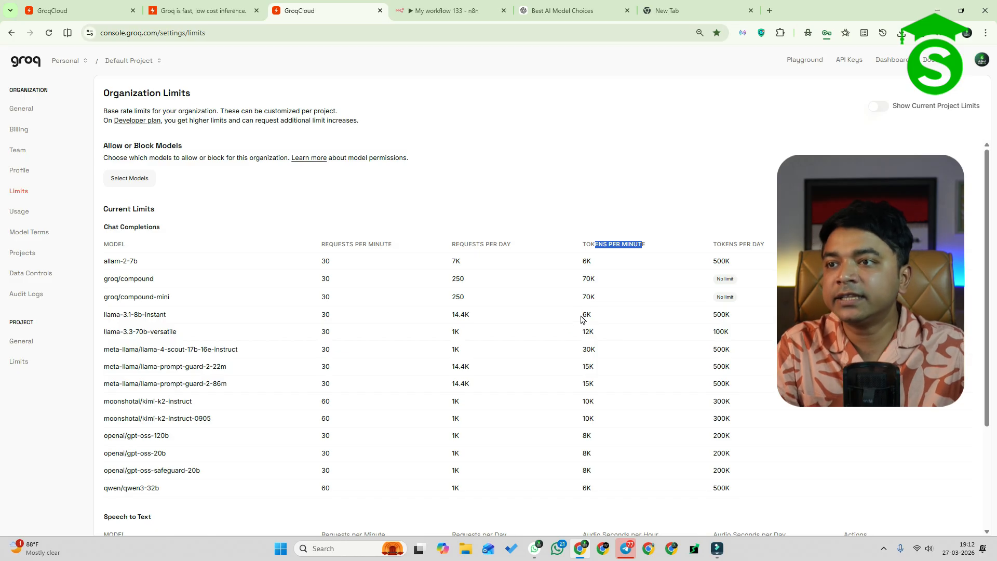
pyautogui.moveTo(105, 315); pyautogui.dragTo(597, 332)
pyautogui.click(600, 331)
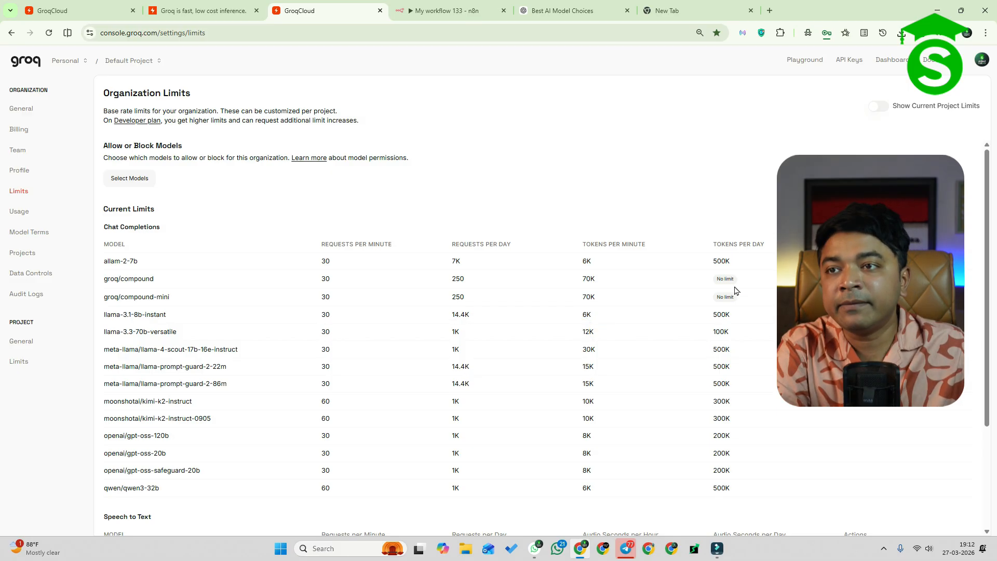
pyautogui.moveTo(719, 318)
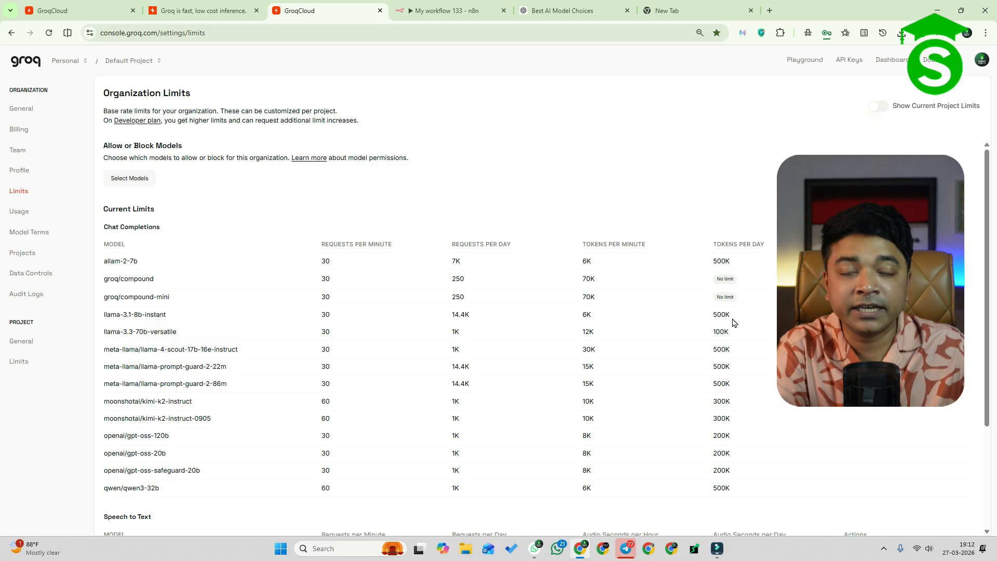
pyautogui.moveTo(734, 332); pyautogui.dragTo(702, 333)
pyautogui.click(725, 335)
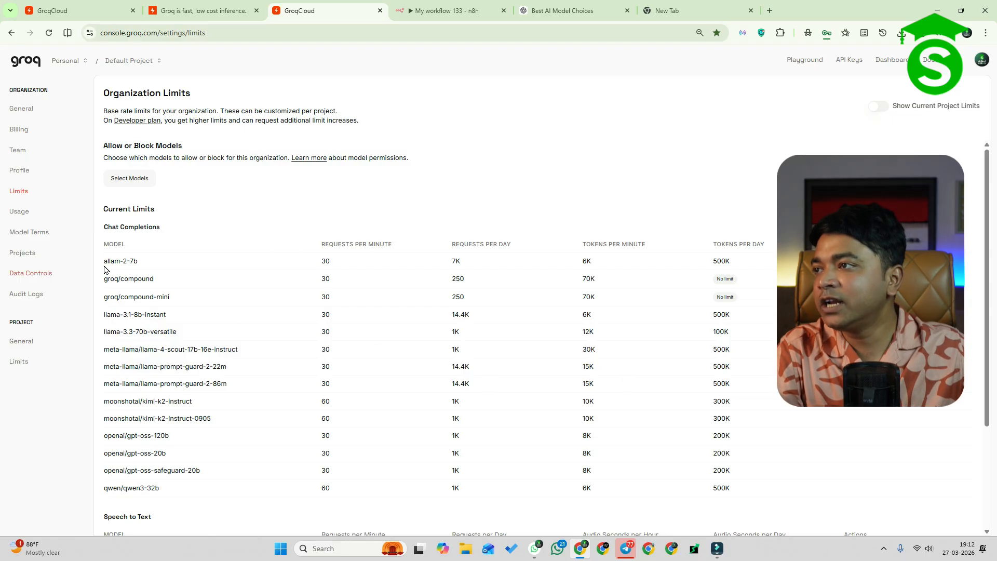
# Step: Select the whole Chat Completions limits table, from its heading through the qwen/qwen3-32b row
pyautogui.moveTo(99, 227); pyautogui.dragTo(756, 347)
pyautogui.scroll(-2, 489, 407)
pyautogui.scroll(-1, 488, 407)
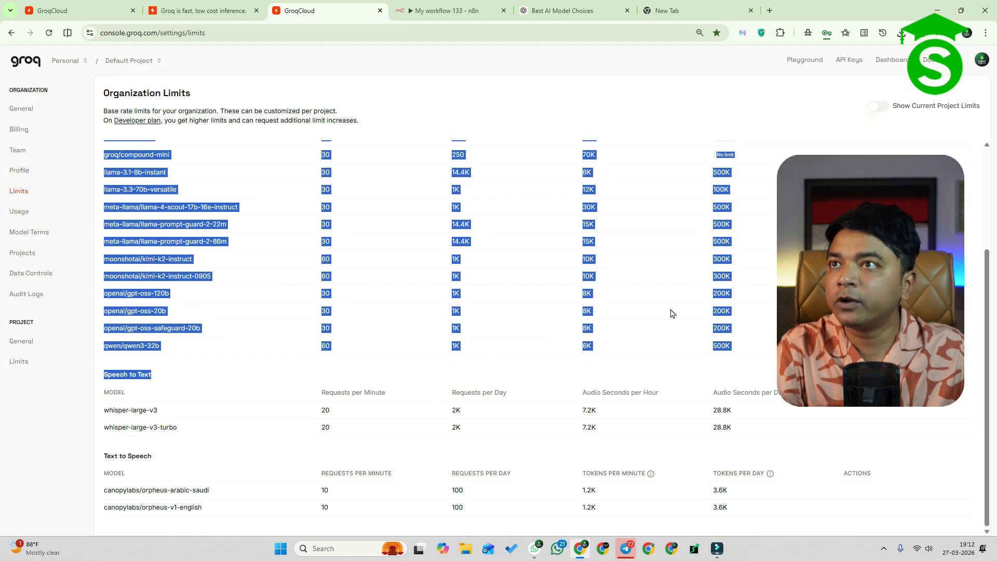
# Step: Switch to the ChatGPT conversation about the Groq models and read its recommendation for the best overall choice
pyautogui.click(562, 11)
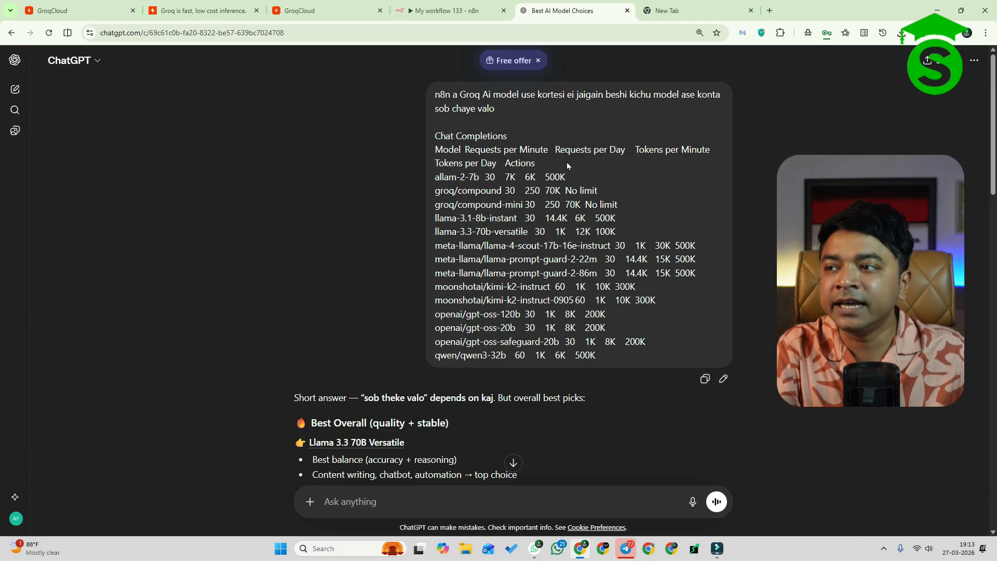
pyautogui.scroll(-3, 567, 165)
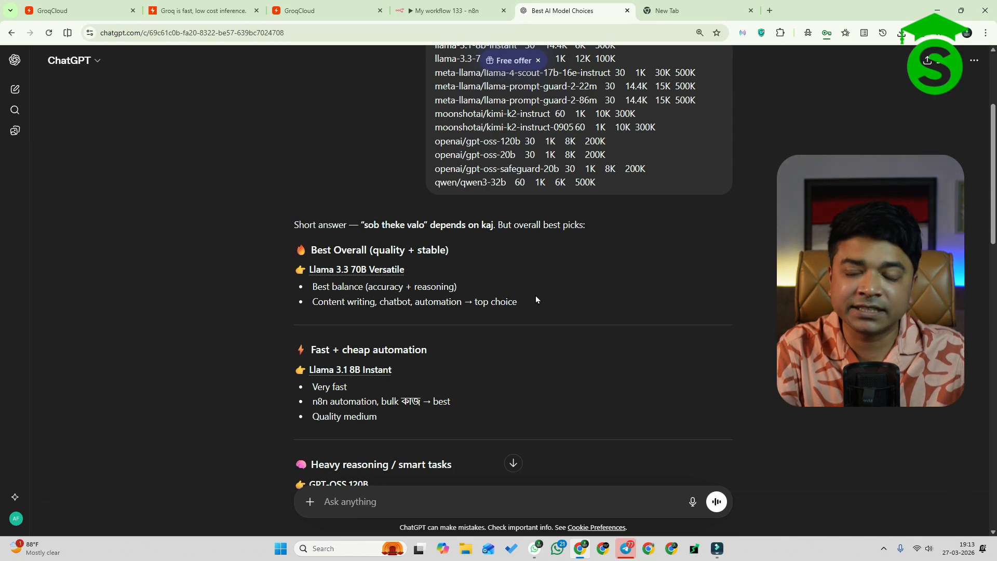
pyautogui.scroll(2, 319, 253)
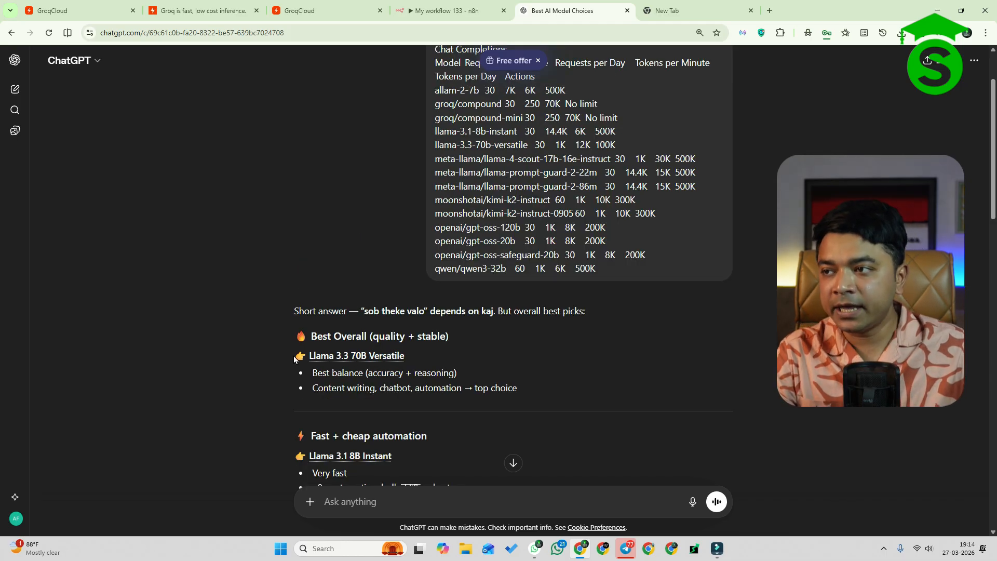
pyautogui.moveTo(282, 357); pyautogui.dragTo(488, 372)
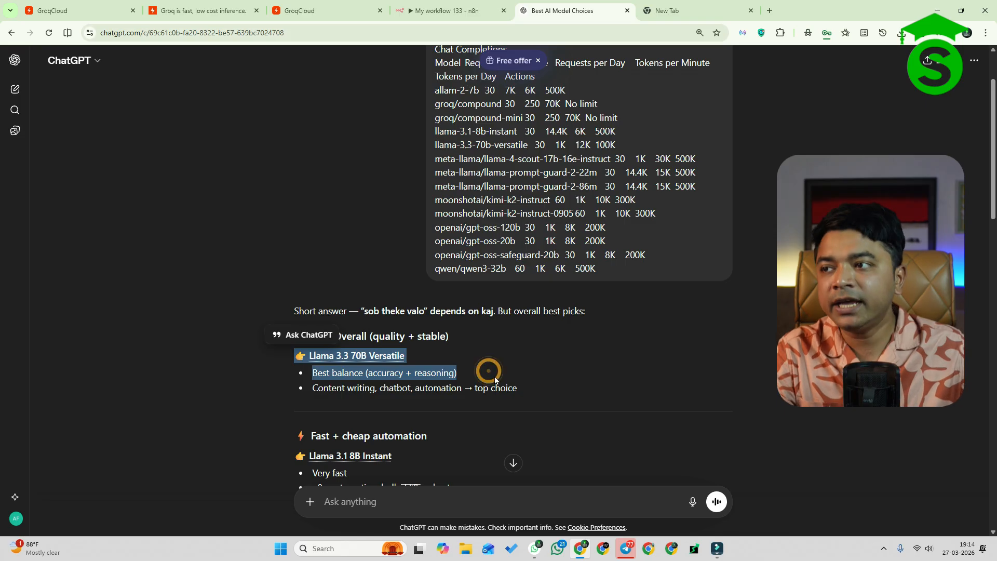
pyautogui.click(242, 353)
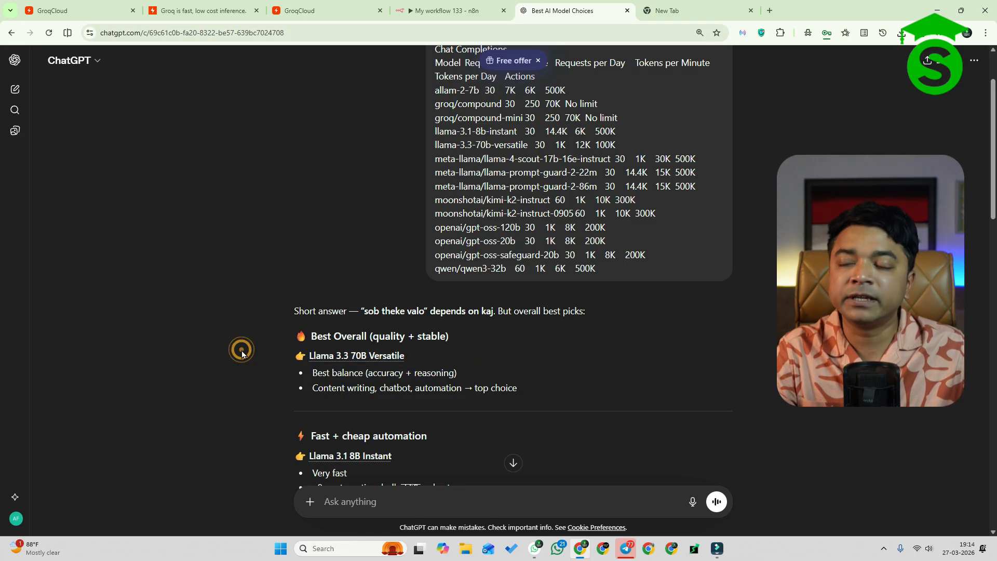
pyautogui.moveTo(242, 350); pyautogui.dragTo(422, 388)
pyautogui.click(525, 388)
# Step: Return to the n8n workflow, set the Groq Chat Model node's model to llama-3.3-70b-versatile and close the node's settings
pyautogui.click(455, 2)
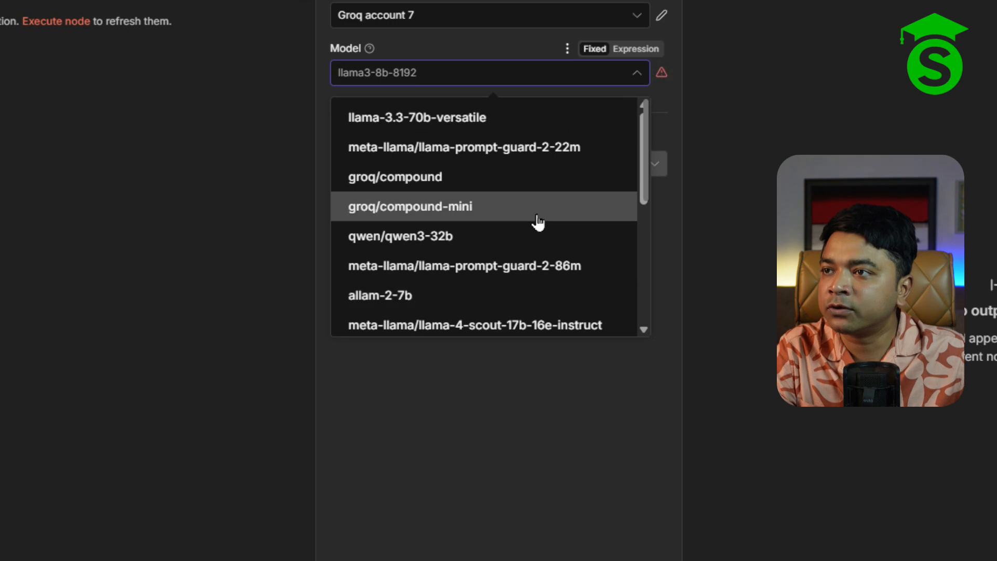
pyautogui.scroll(-3, 511, 192)
pyautogui.scroll(-3, 516, 207)
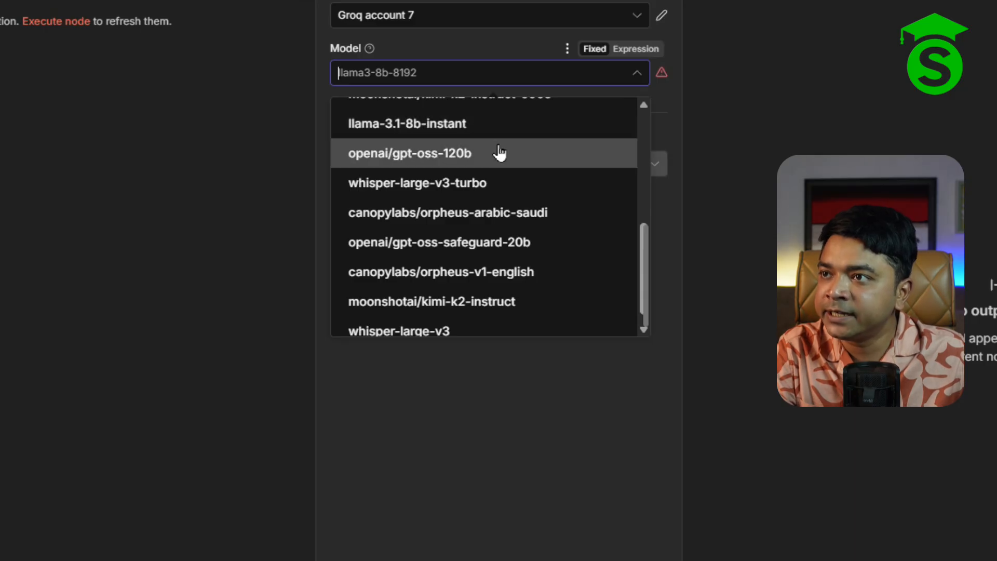
pyautogui.scroll(-1, 507, 196)
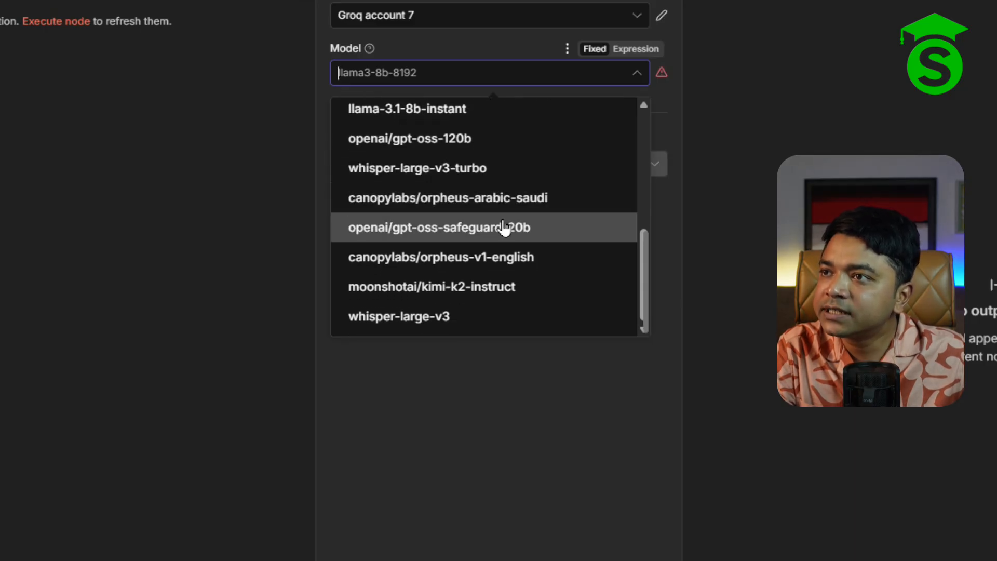
pyautogui.scroll(5, 504, 227)
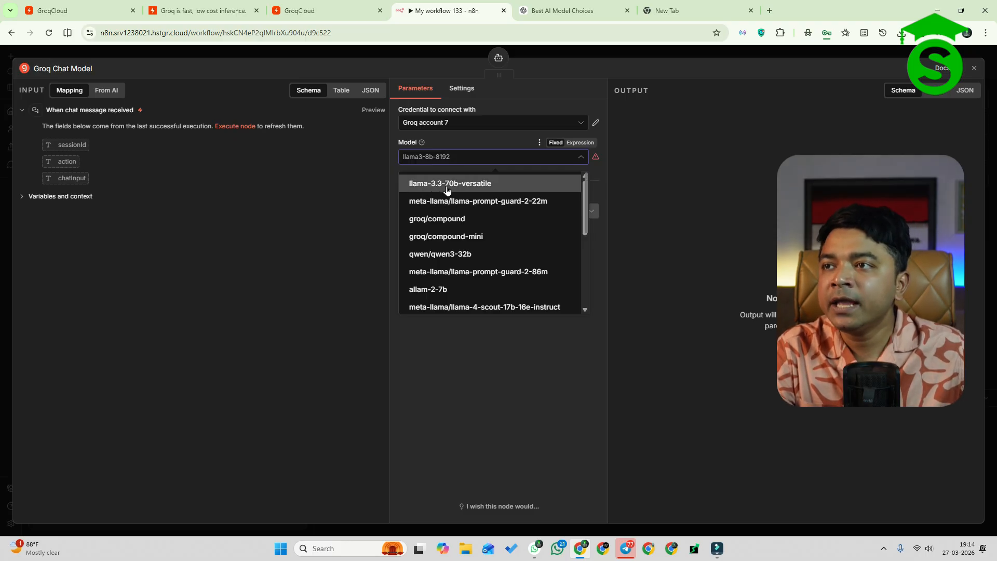
pyautogui.click(446, 185)
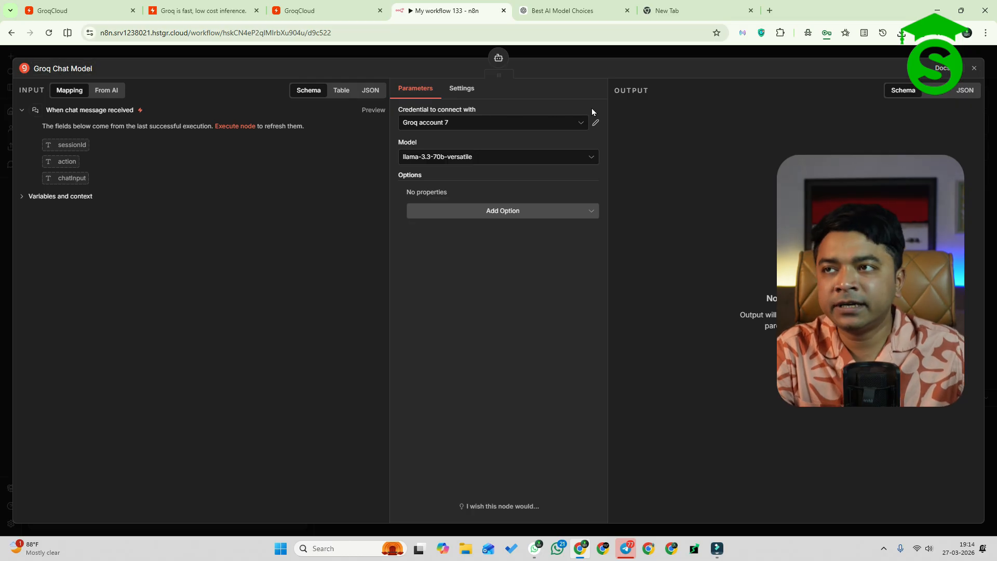
pyautogui.click(597, 53)
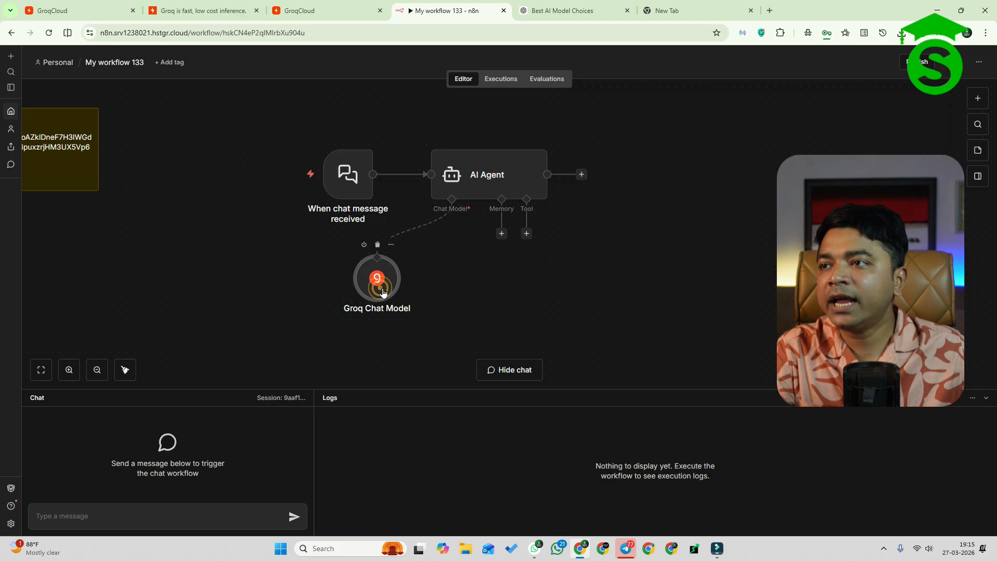
# Step: Send the chat message "Hello" to test the AI Agent and examine its reply
pyautogui.click(131, 521)
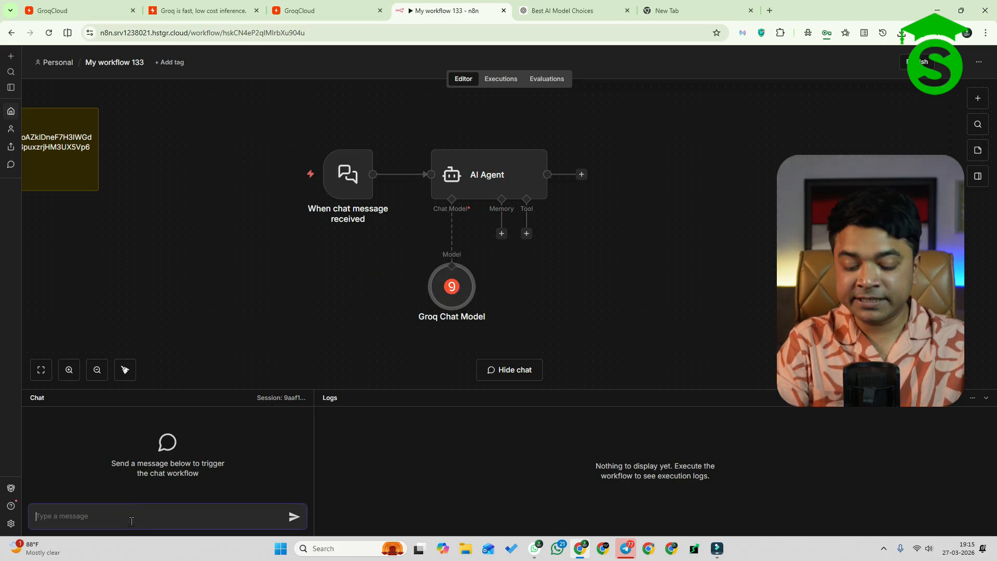
pyautogui.write('Hello')
pyautogui.press('Return')
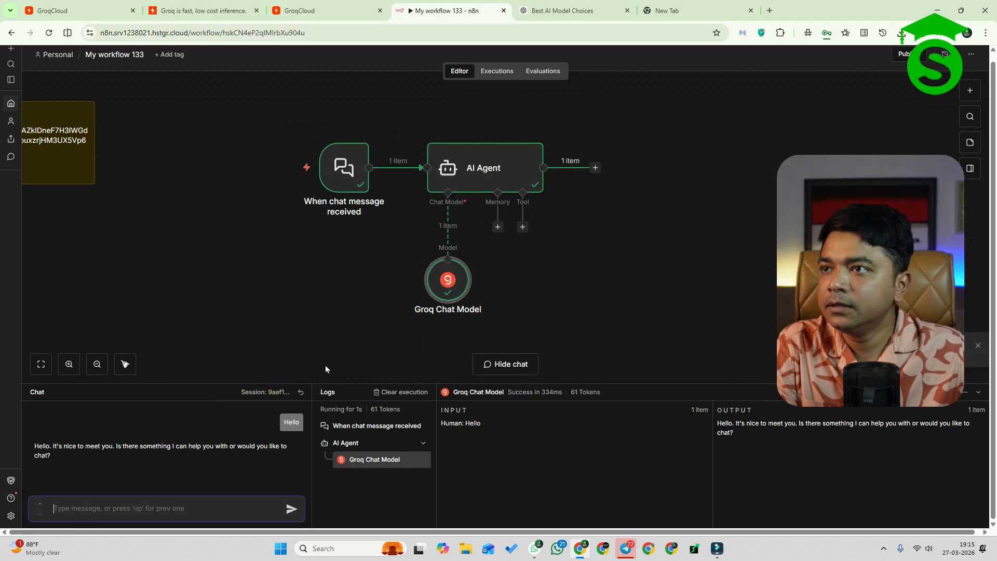
pyautogui.moveTo(36, 452); pyautogui.dragTo(107, 458)
pyautogui.click(106, 460)
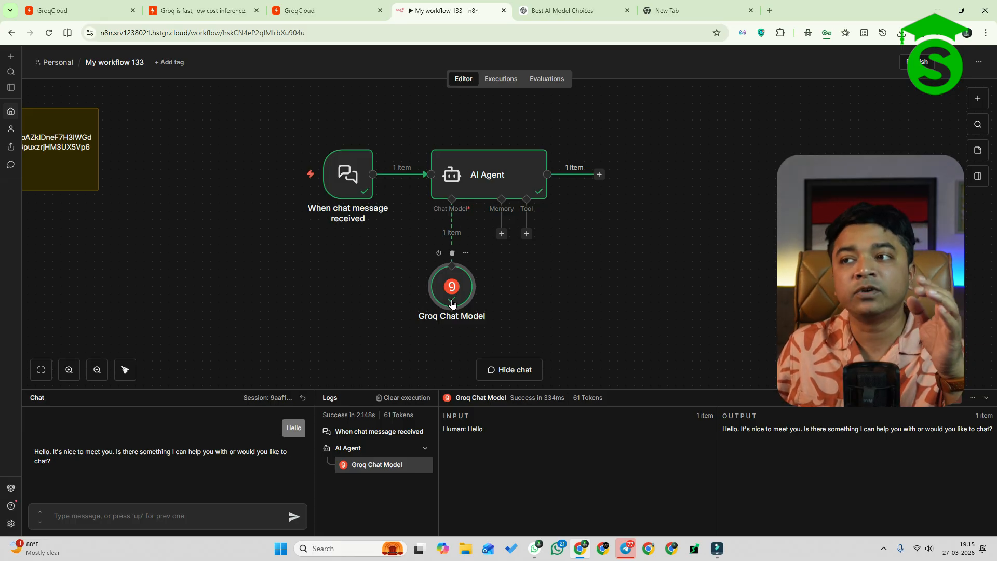
# Step: Open the AI Agent node's settings and enable both Require Specific Output Format and Enable Fallback Model
pyautogui.doubleClick(490, 188)
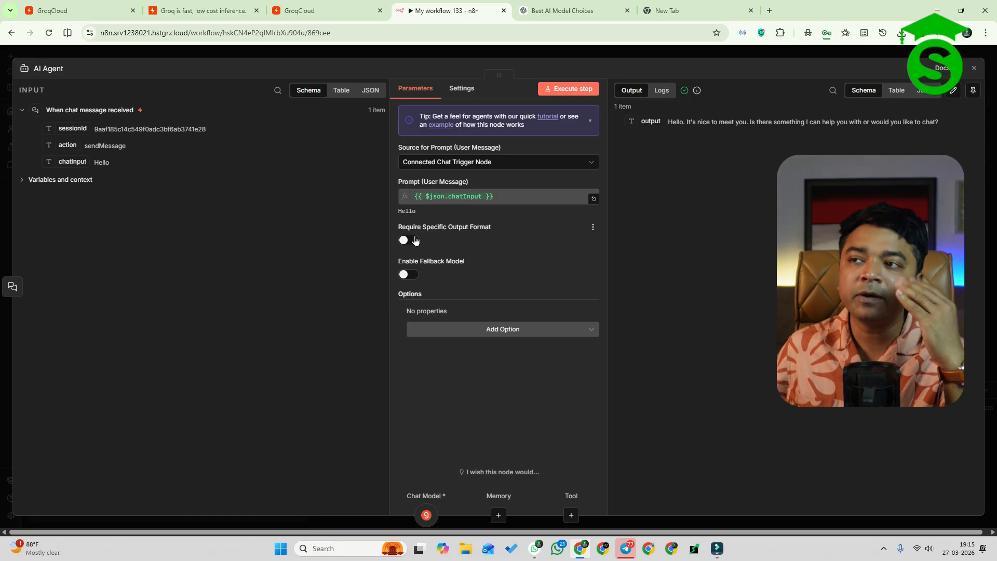
pyautogui.click(415, 240)
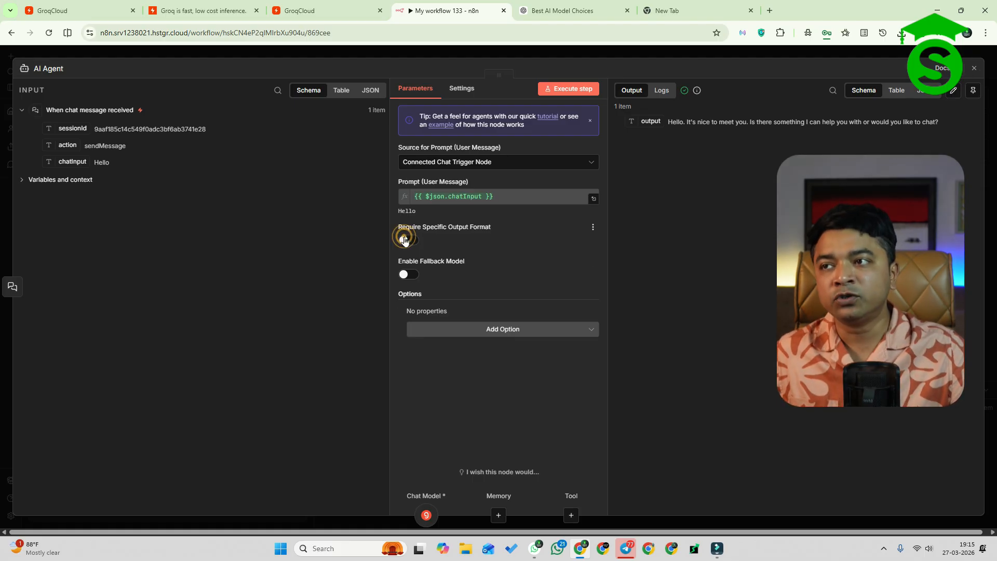
pyautogui.click(414, 307)
# Step: Add the System Message option to the AI Agent and disable its fallback model and specific output format requirement
pyautogui.click(478, 392)
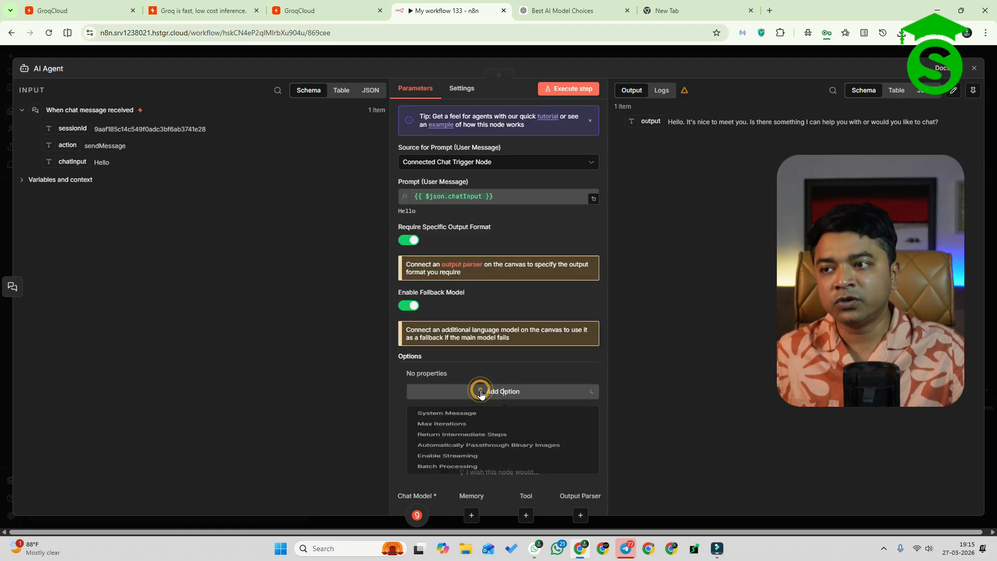
pyautogui.click(503, 418)
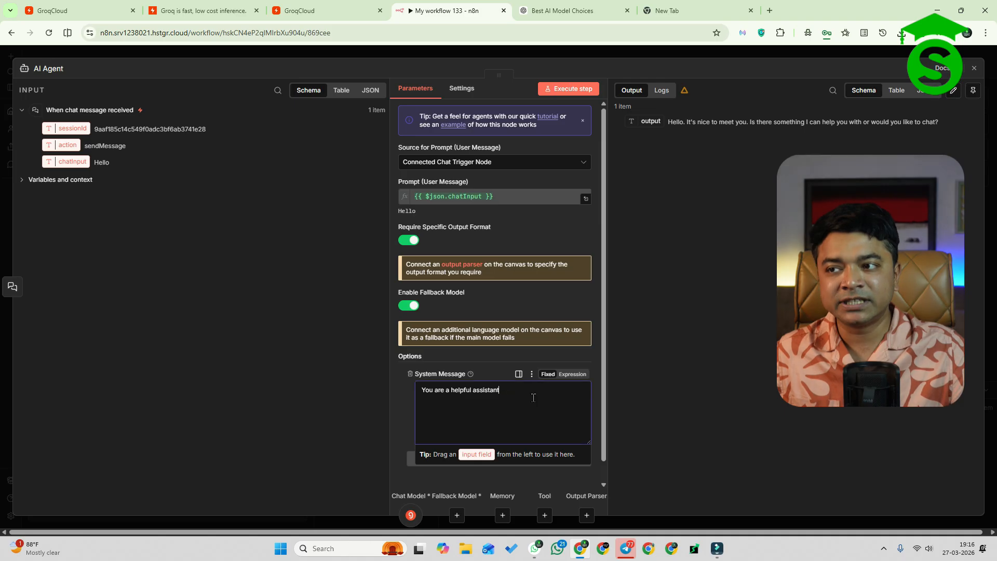
pyautogui.click(409, 305)
pyautogui.click(408, 240)
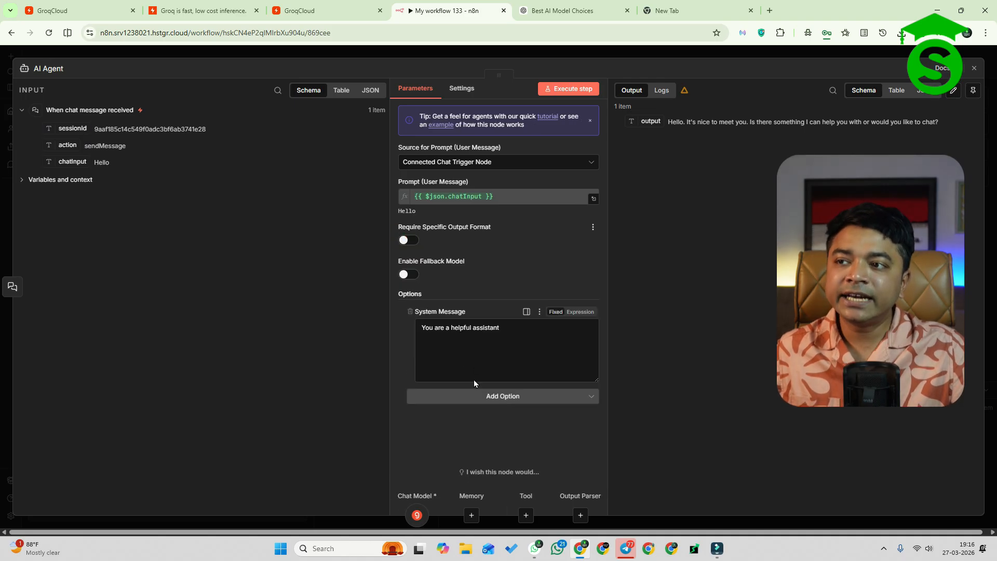
# Step: Clear the AI Agent's default system message text and close the node's settings
pyautogui.click(519, 328)
pyautogui.tripleClick(516, 329)
pyautogui.press('BackSpace')
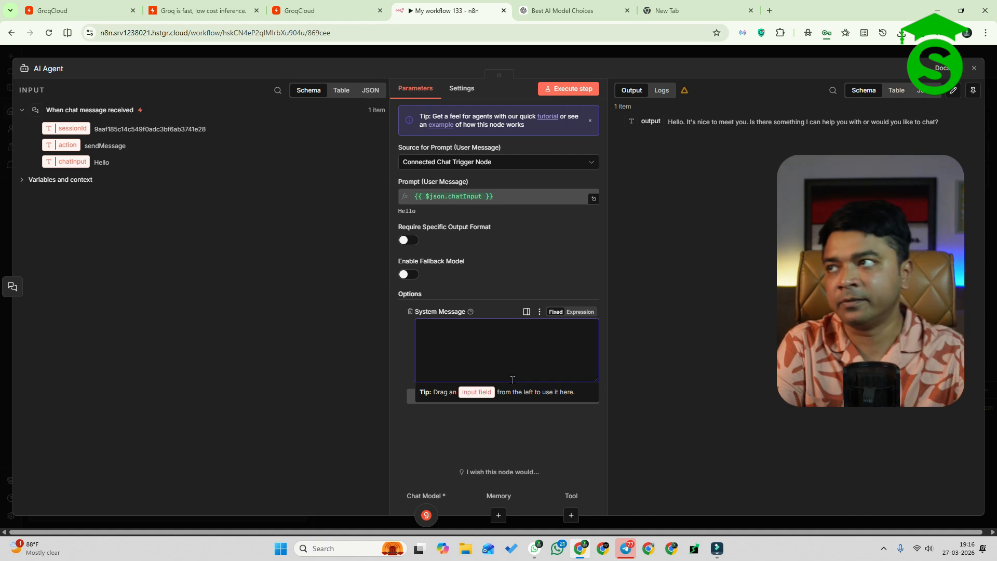
pyautogui.click(487, 53)
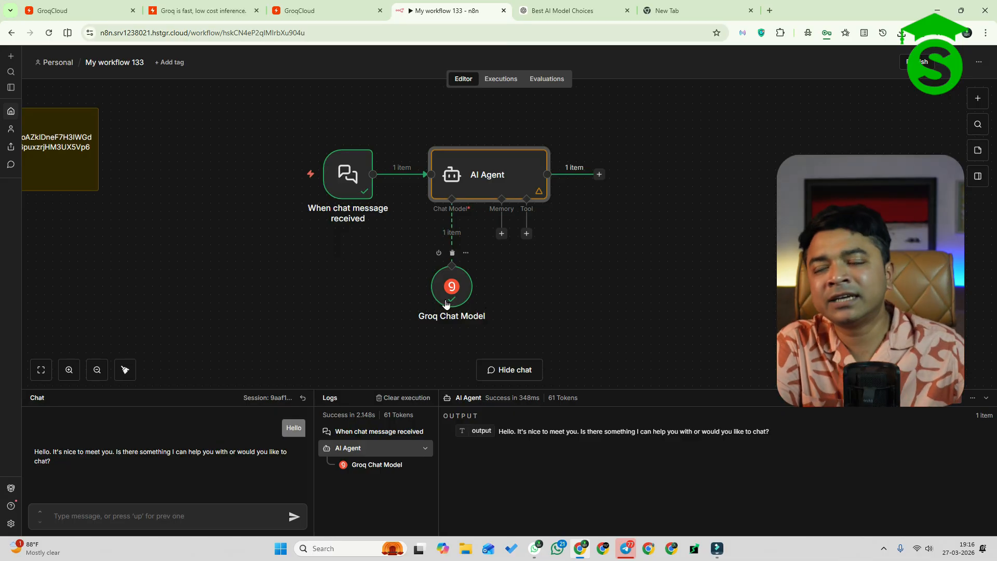
# Step: Move the Groq Chat Model node slightly down and to the left beneath the AI Agent on the canvas
pyautogui.moveTo(452, 286); pyautogui.dragTo(427, 303)
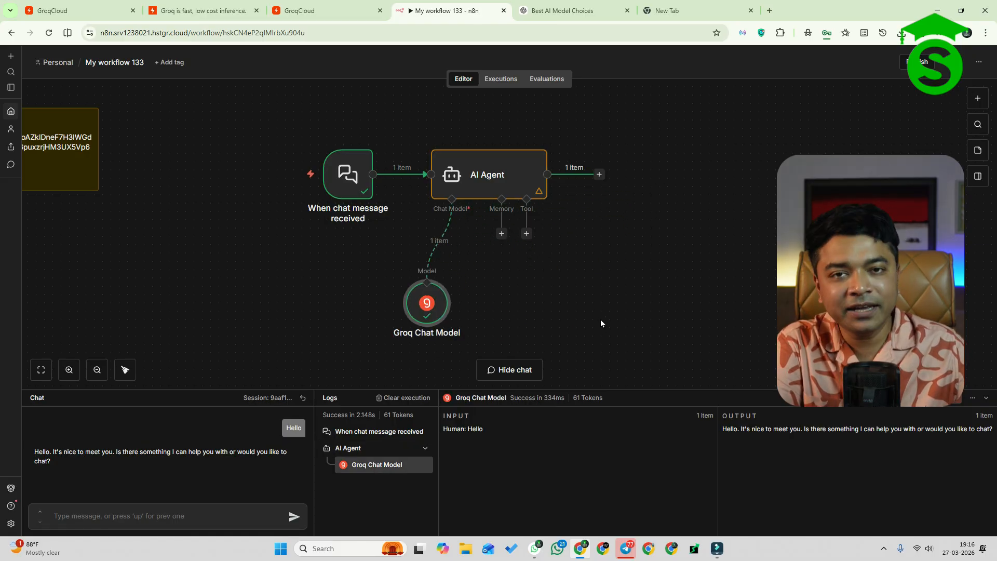